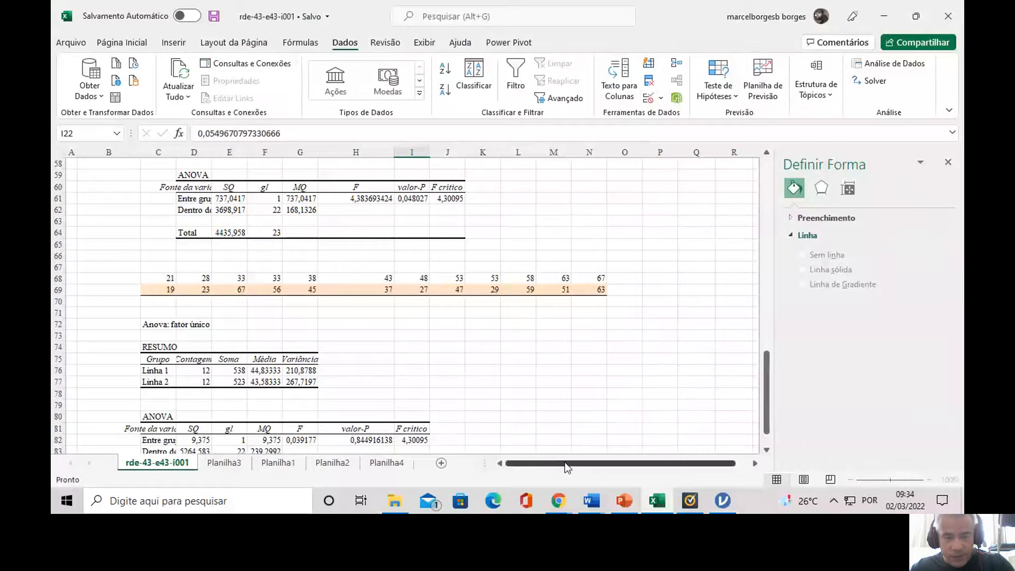
Examine Table 1 at the start of the sheet, focusing on the Effect values of the experimental and control groups.
scroll(561, 342, "up", 15)
scroll(561, 342, "up", 4)
left_click_drag(96, 186, 667, 245)
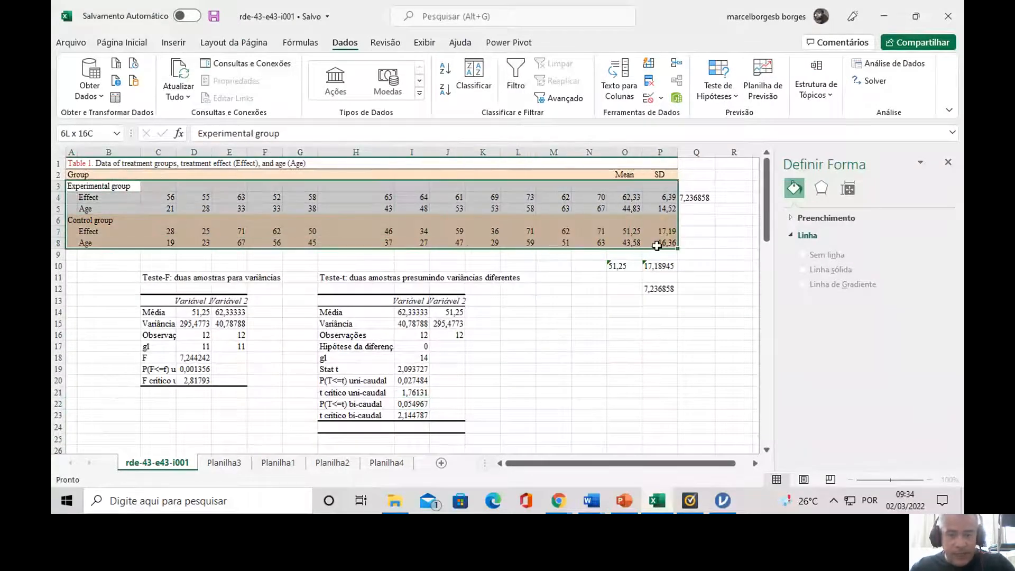
left_click(191, 208)
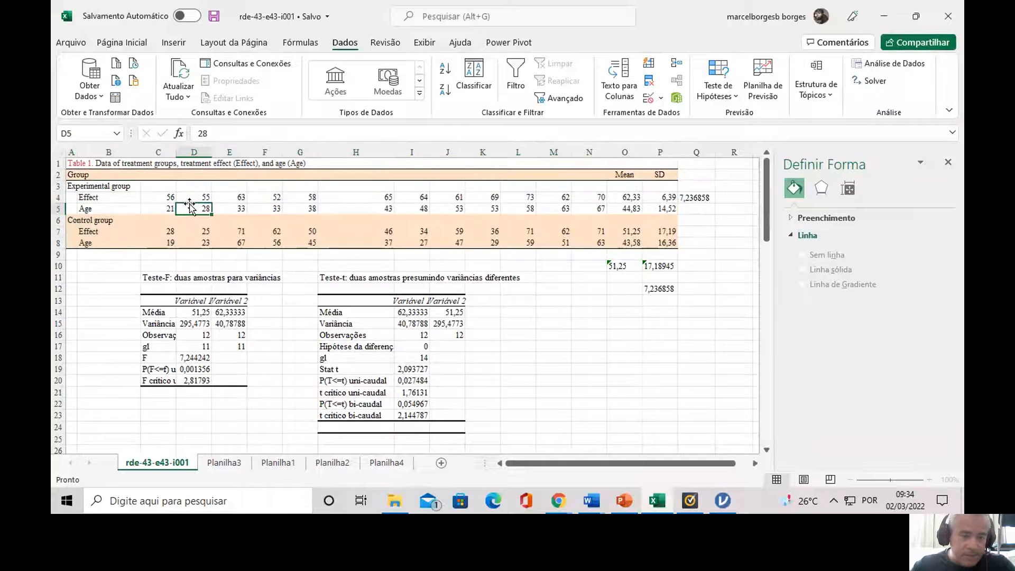
left_click(157, 198)
left_click_drag(157, 197, 612, 201)
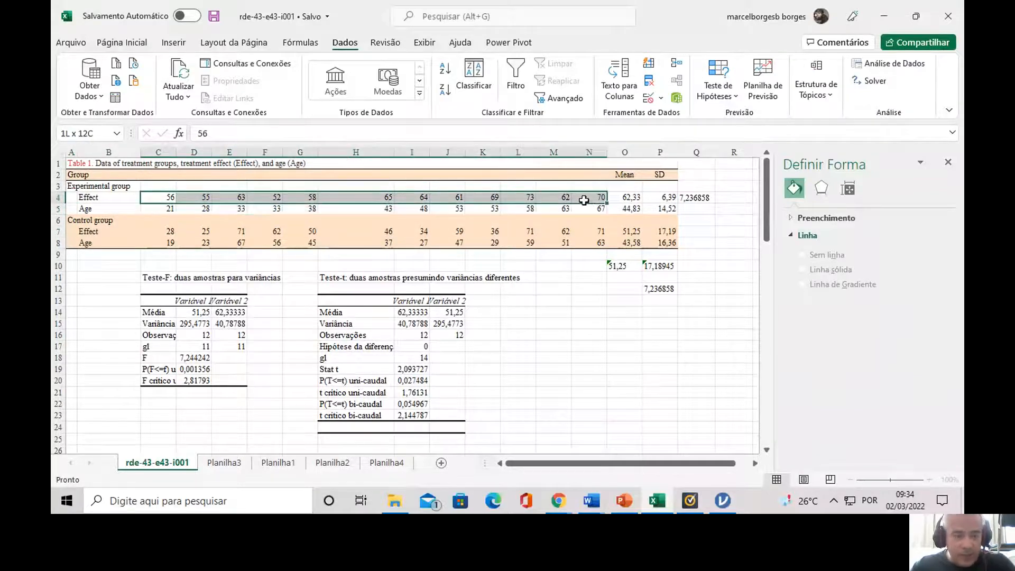
left_click_drag(172, 233, 601, 232)
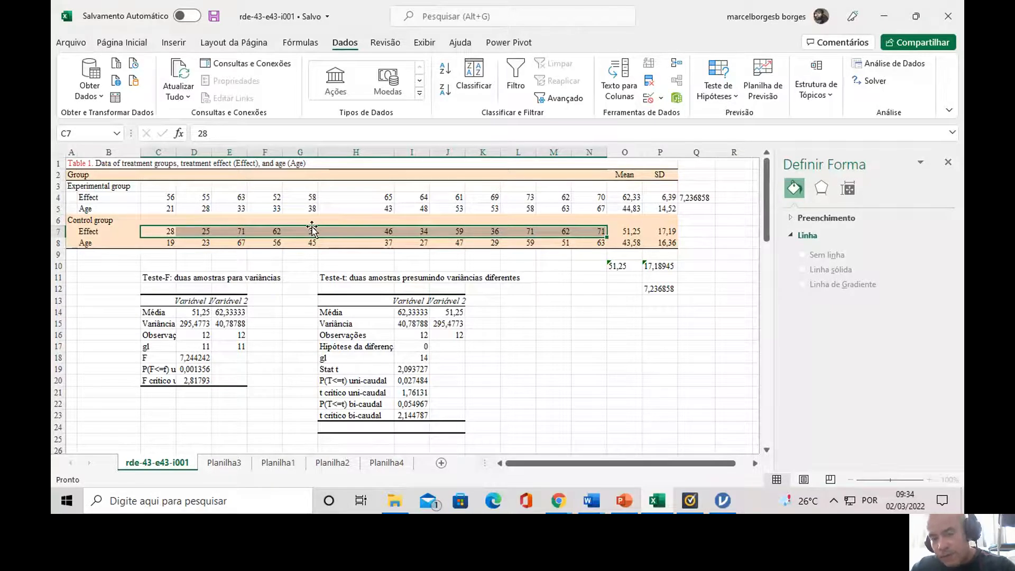
left_click(332, 243)
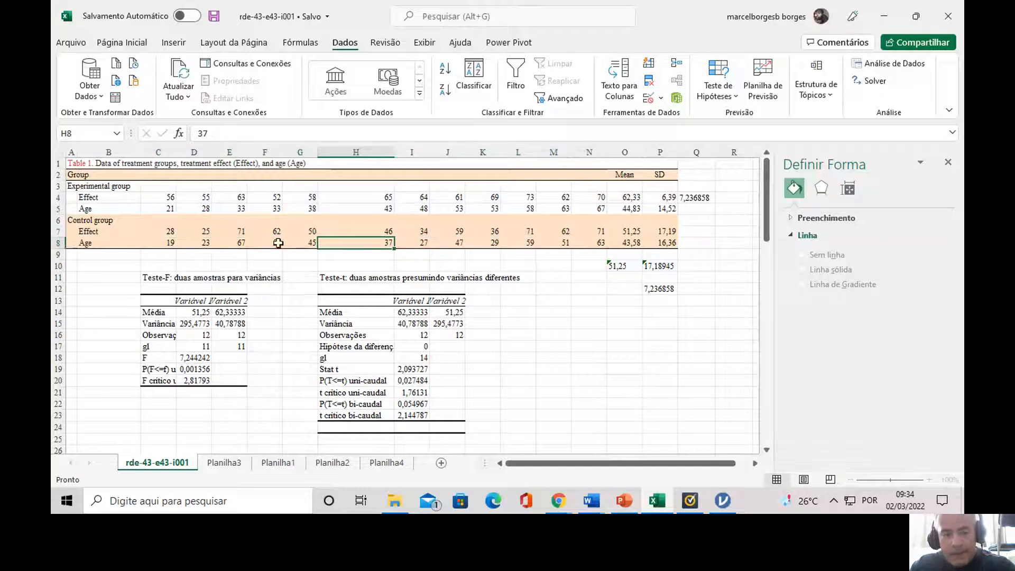
left_click_drag(183, 231, 603, 231)
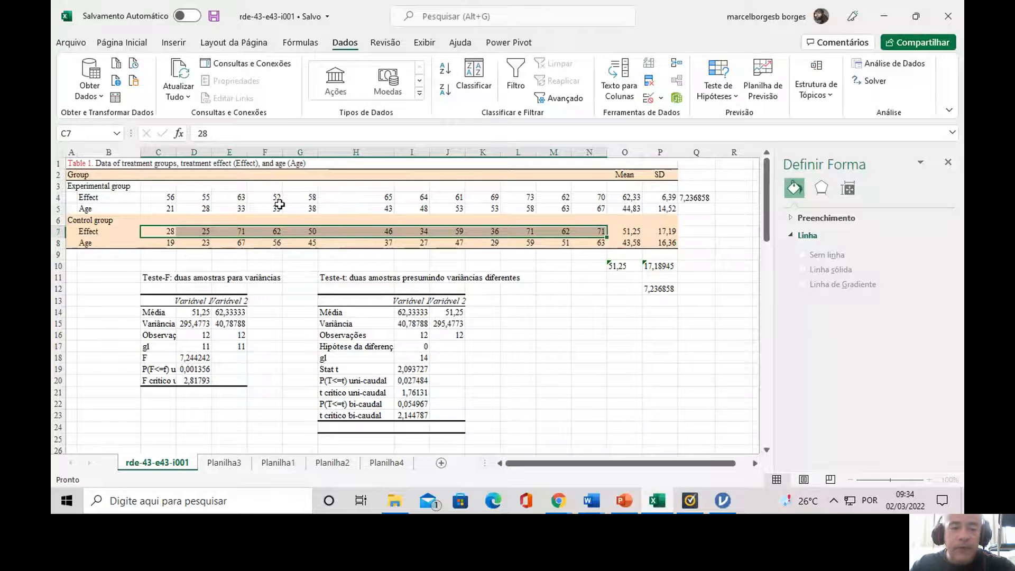
left_click_drag(182, 197, 603, 198)
left_click(254, 197)
left_click_drag(172, 198, 603, 199)
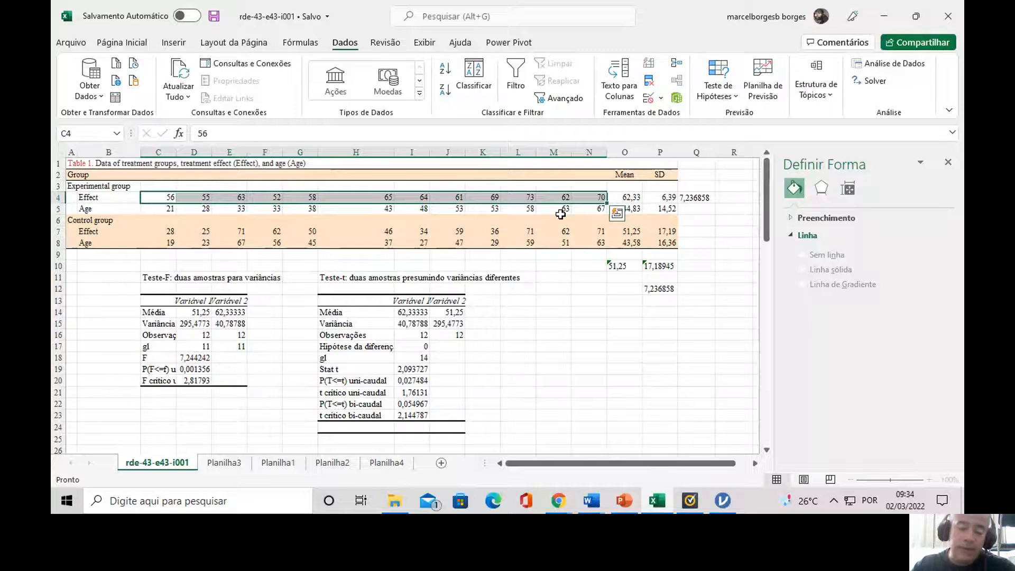
left_click(155, 197)
left_click_drag(155, 197, 595, 201)
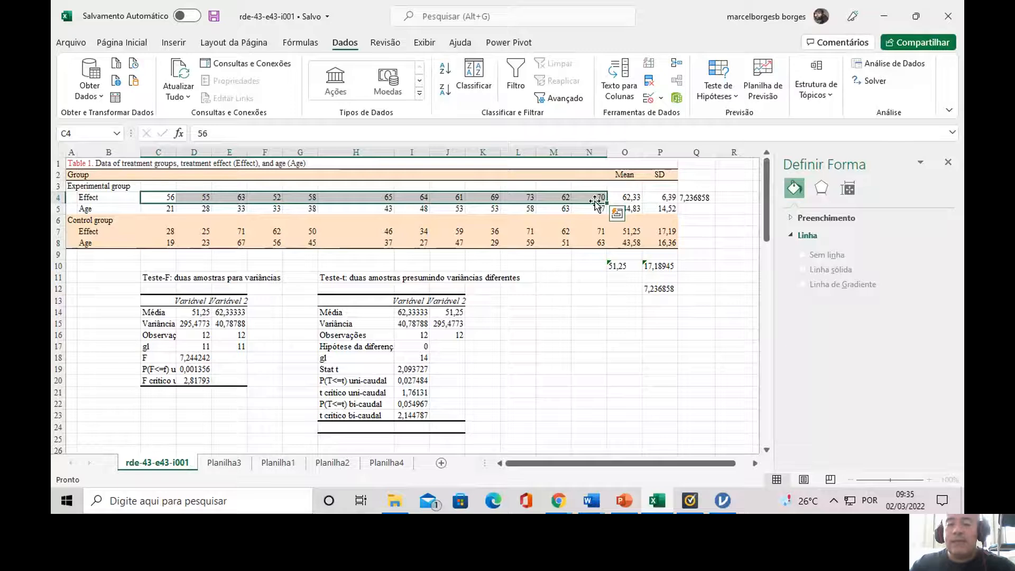
left_click(458, 198)
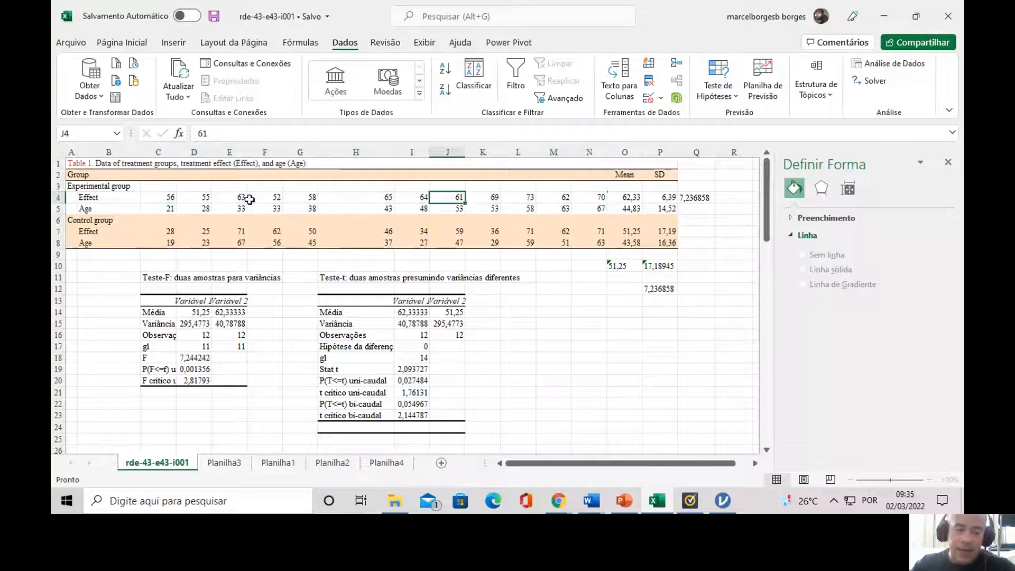
Compare the Age rows of the experimental and control groups, and their Effect rows, in Table 1.
left_click(173, 209)
left_click_drag(173, 208, 595, 209)
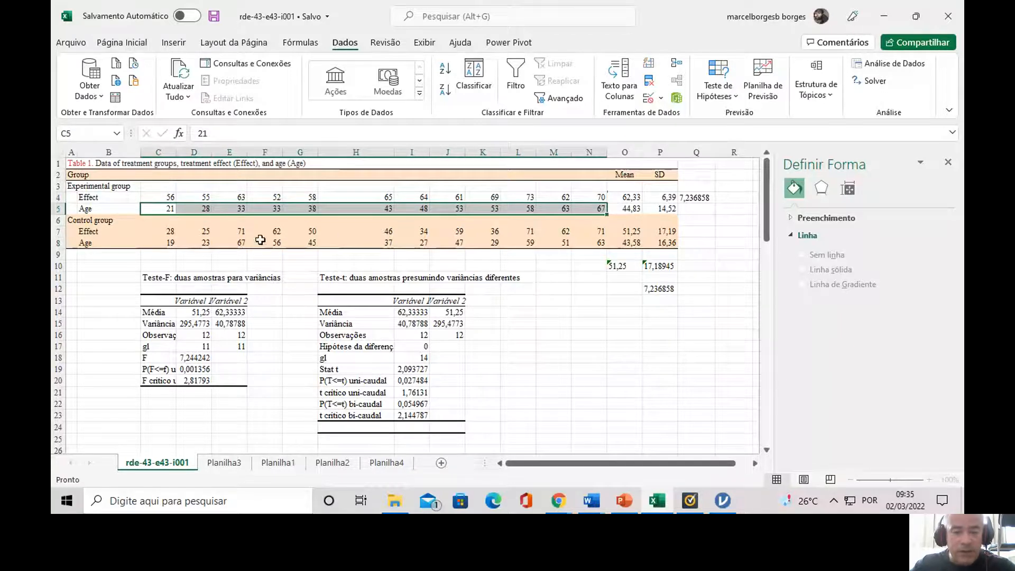
left_click_drag(170, 243, 596, 242)
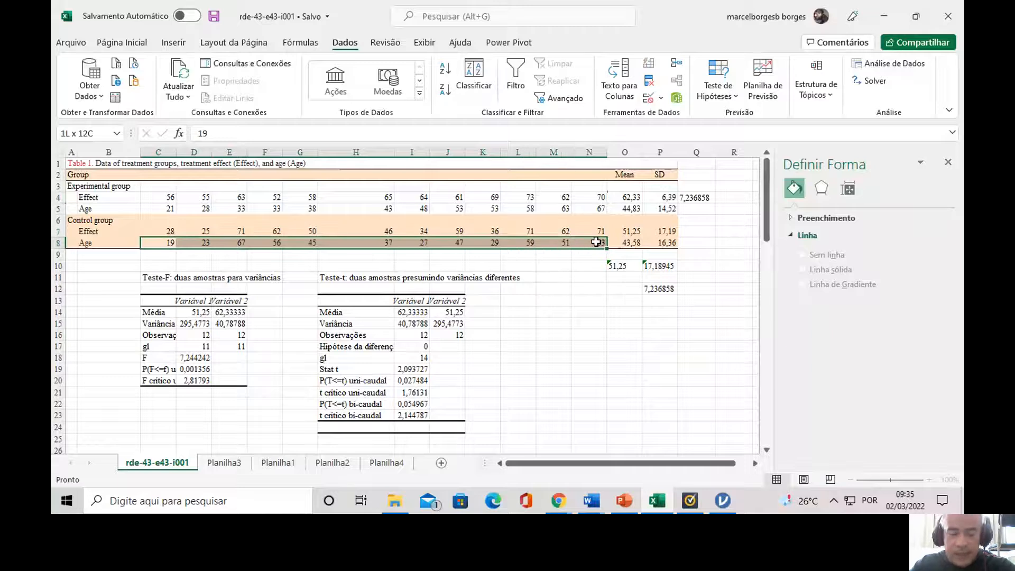
left_click_drag(170, 197, 582, 196)
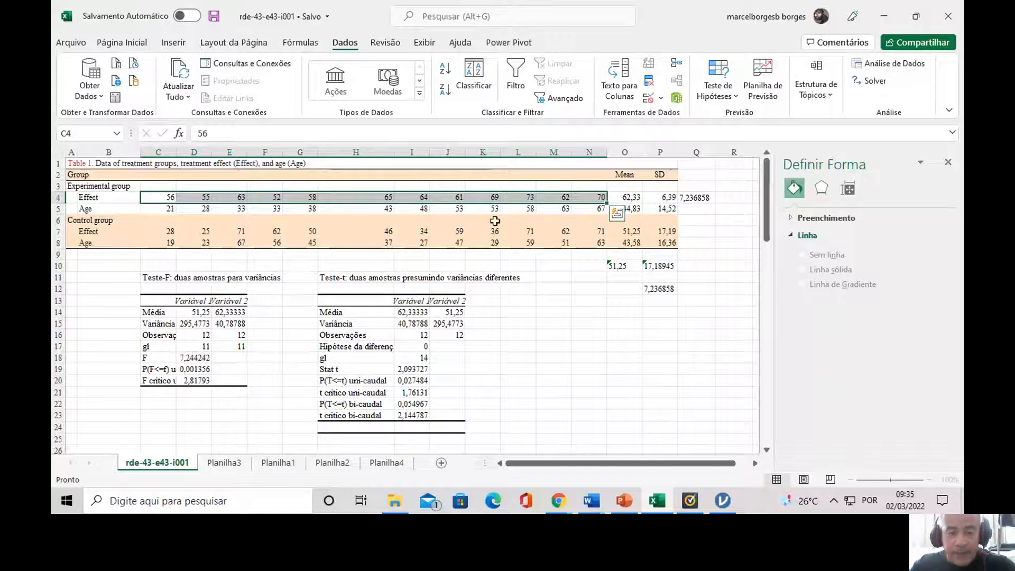
left_click(223, 232)
left_click_drag(165, 196, 584, 193)
left_click_drag(165, 232, 584, 229)
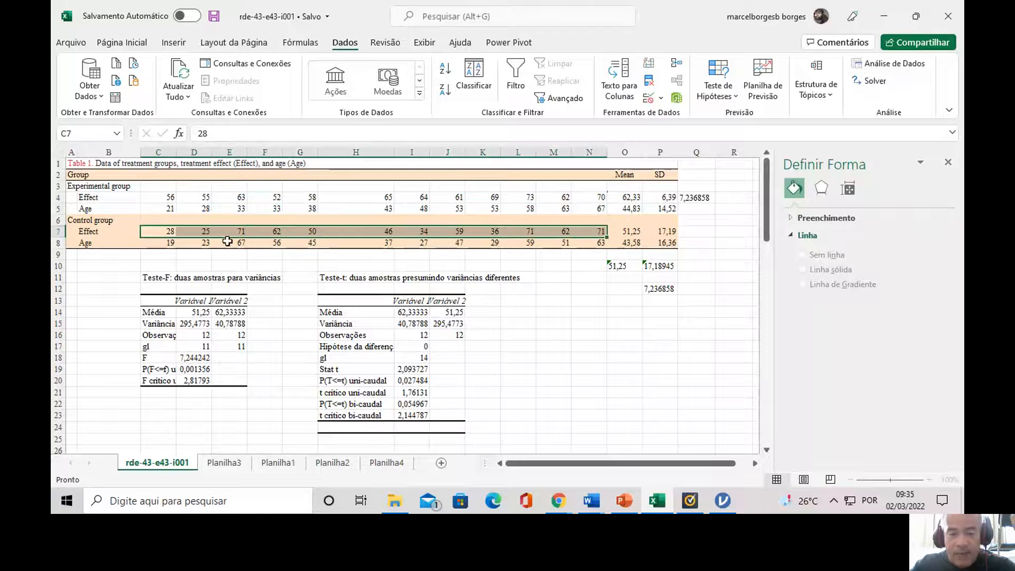
left_click_drag(164, 232, 585, 230)
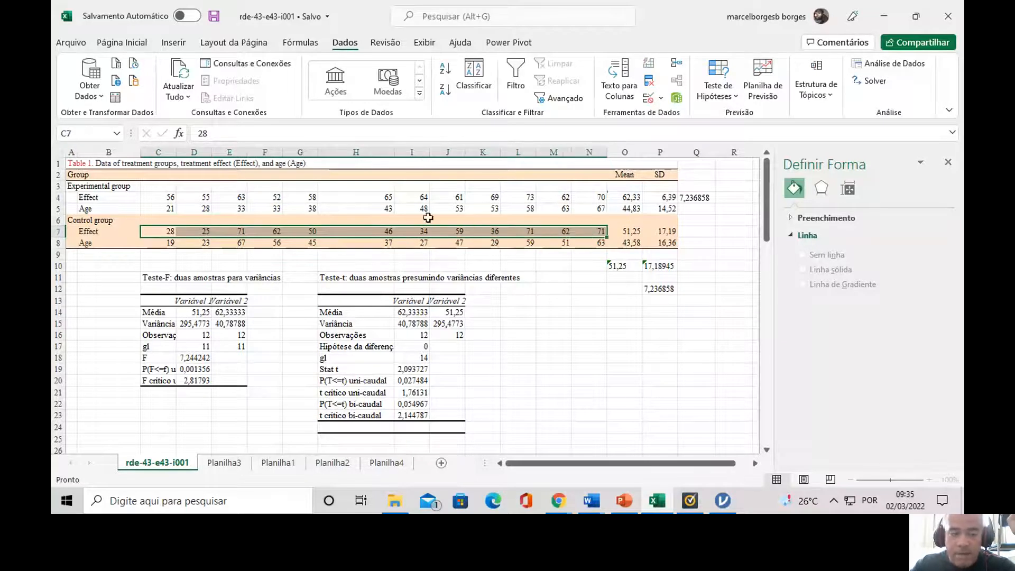
left_click(158, 209)
left_click(159, 198)
left_click(165, 230)
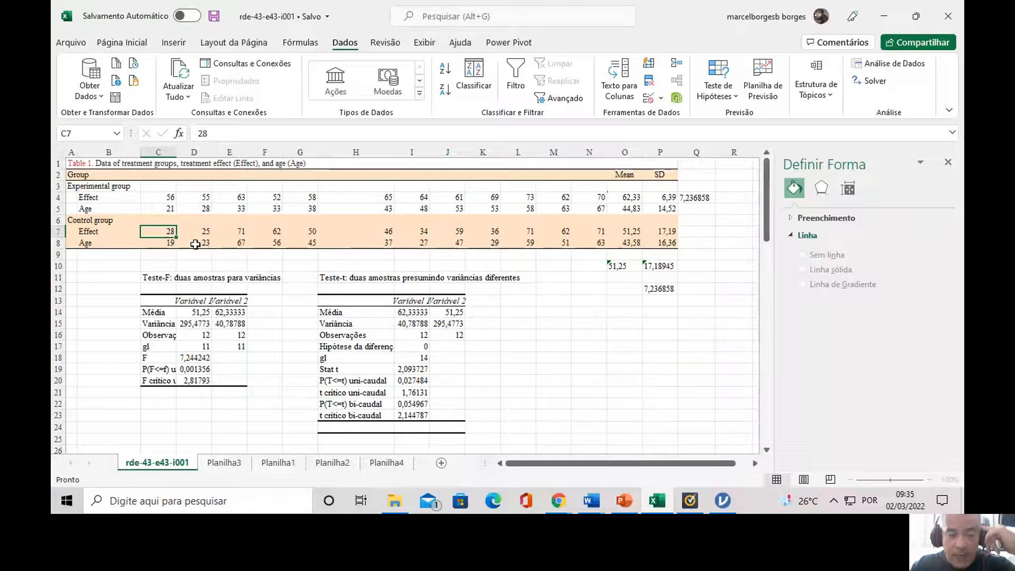
scroll(197, 259, "down", 1)
scroll(195, 282, "up", 1)
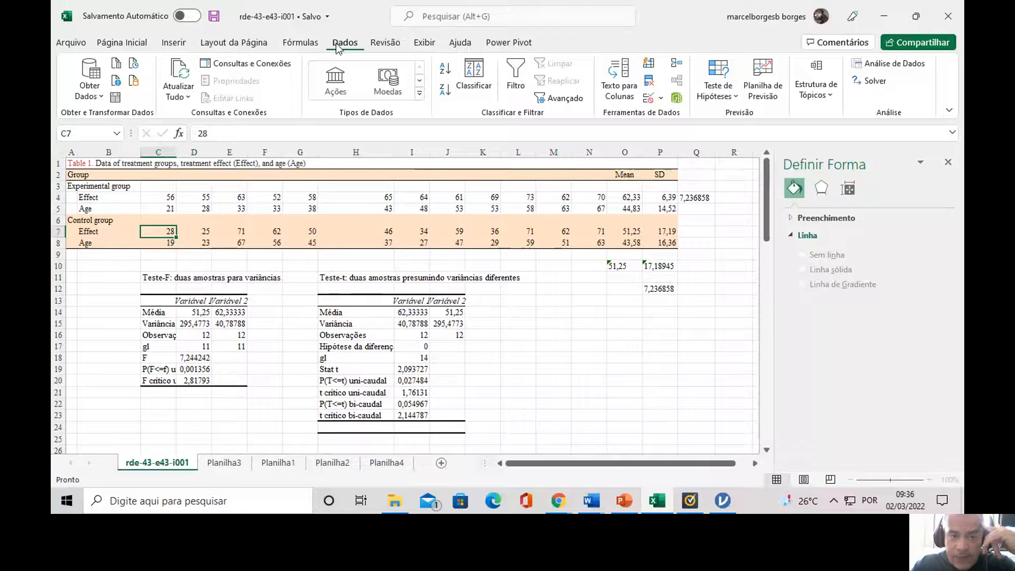
left_click_drag(168, 197, 593, 210)
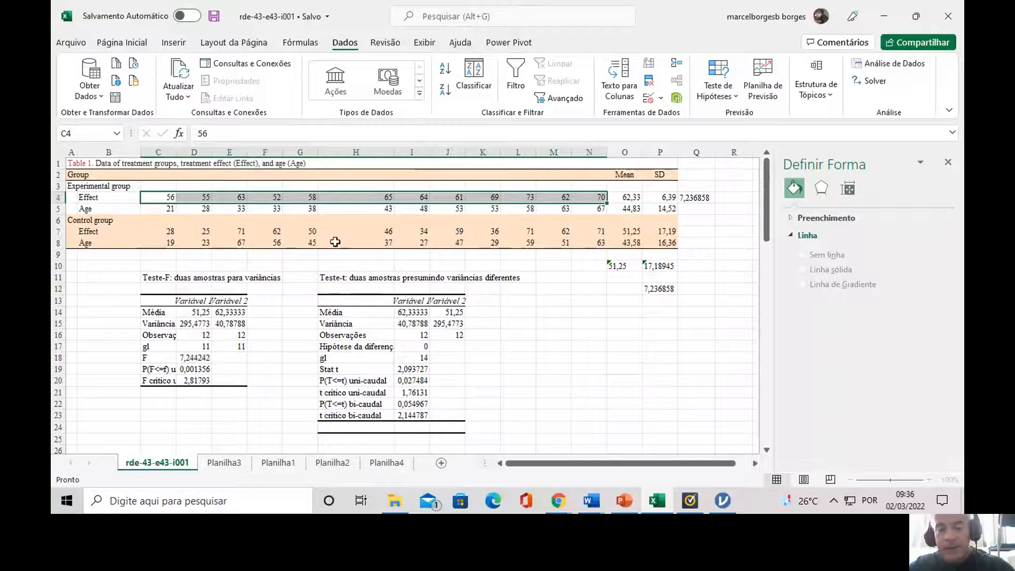
left_click(175, 198)
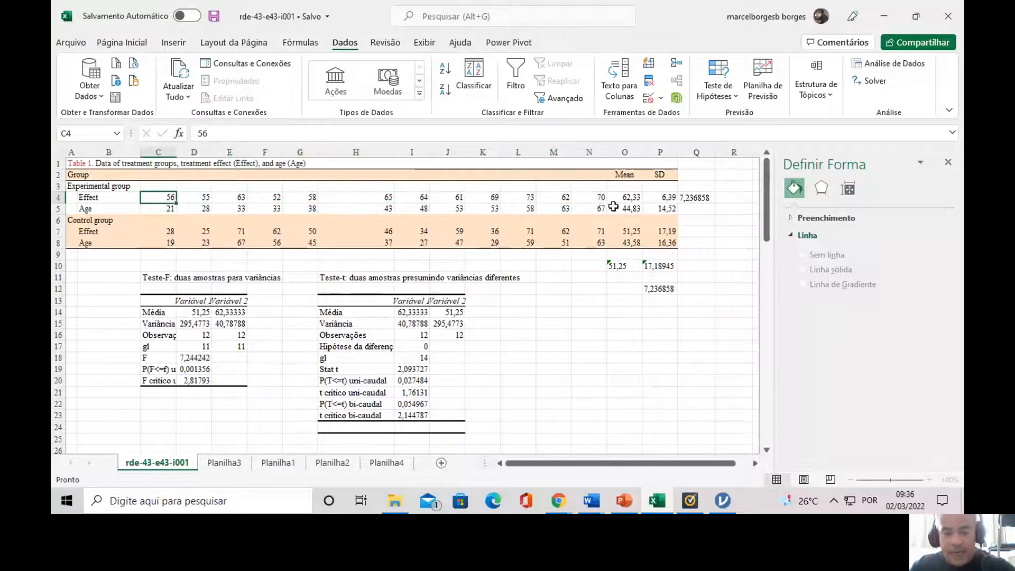
left_click(603, 232)
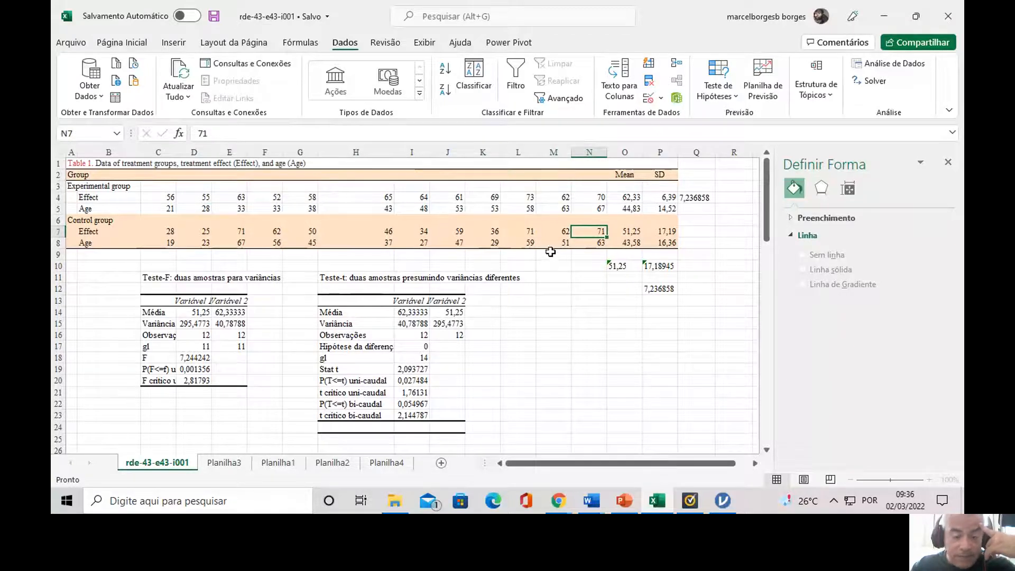
Compare the mean and standard deviation of the Effect values between the experimental and control groups.
left_click_drag(175, 197, 598, 195)
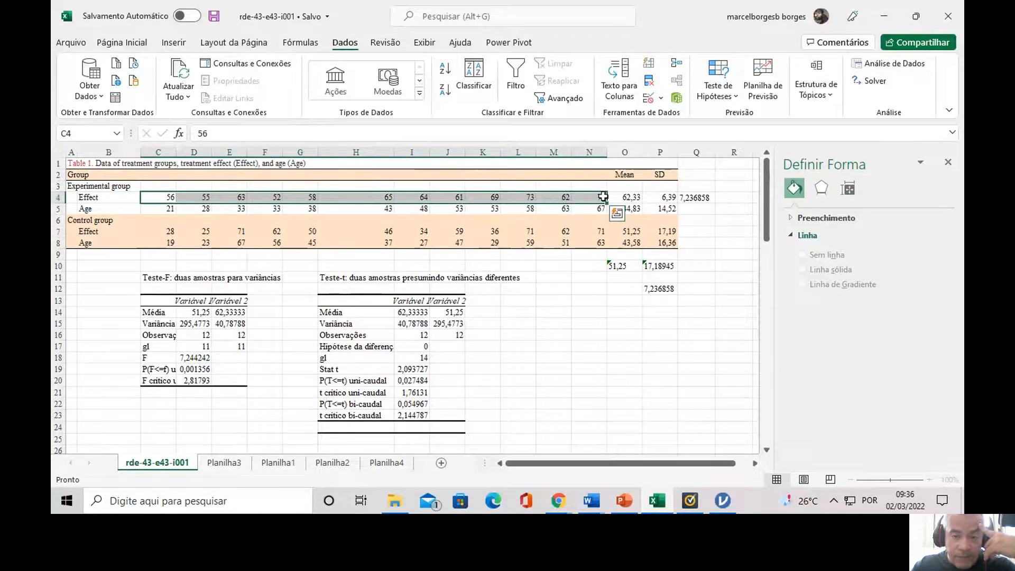
left_click(621, 196)
left_click(653, 195)
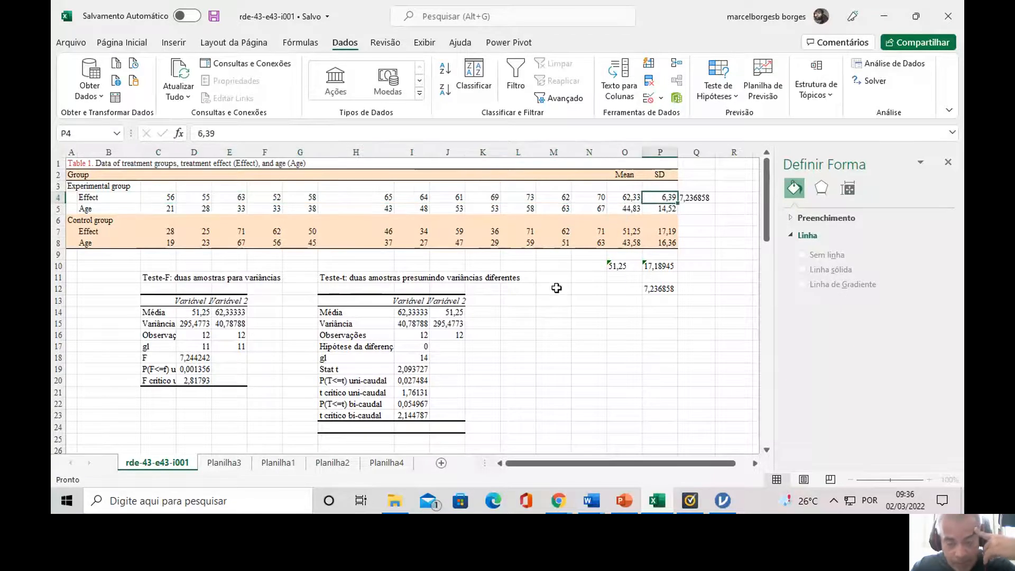
left_click(619, 199)
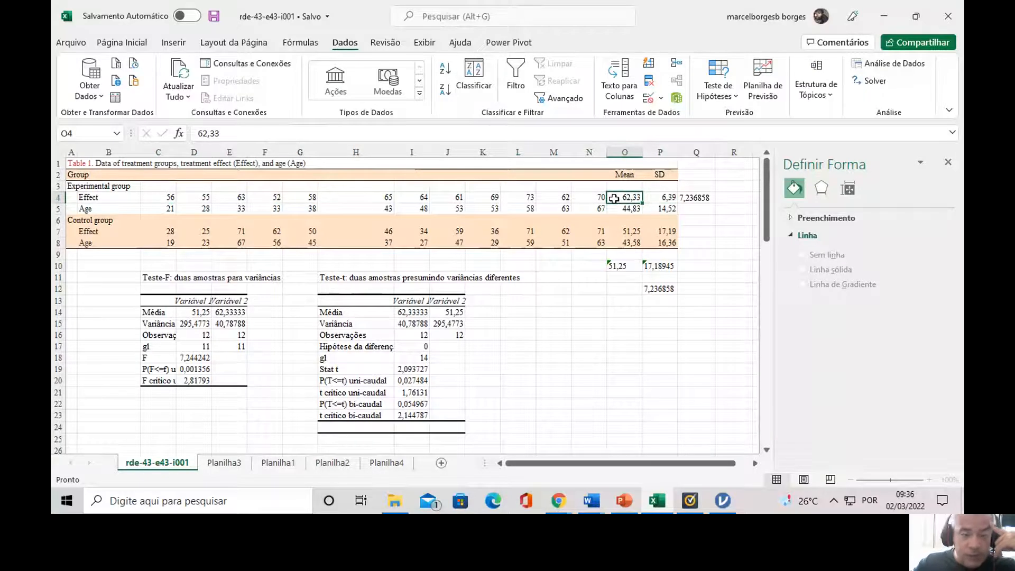
left_click(629, 231)
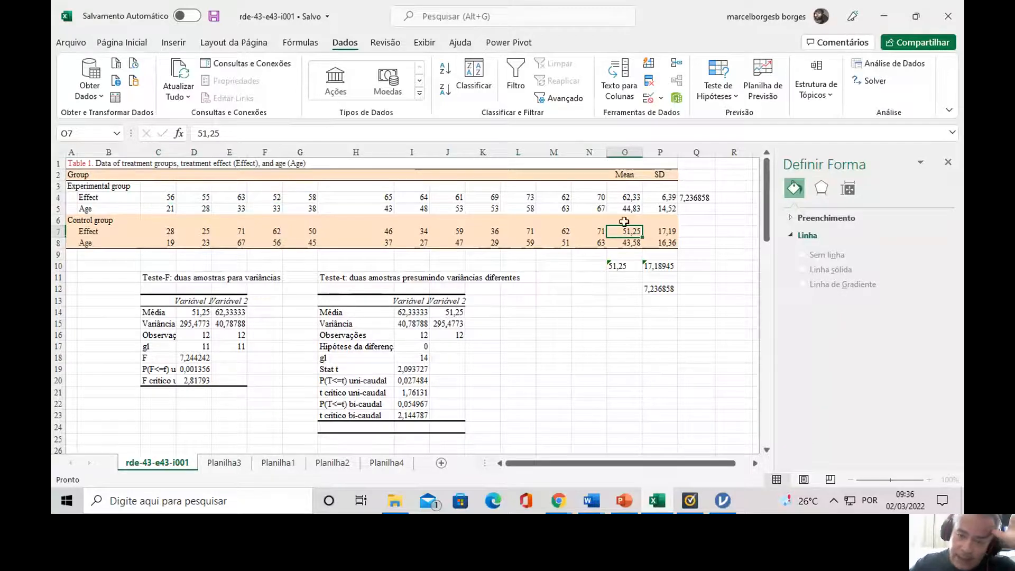
left_click(626, 197)
left_click(624, 231)
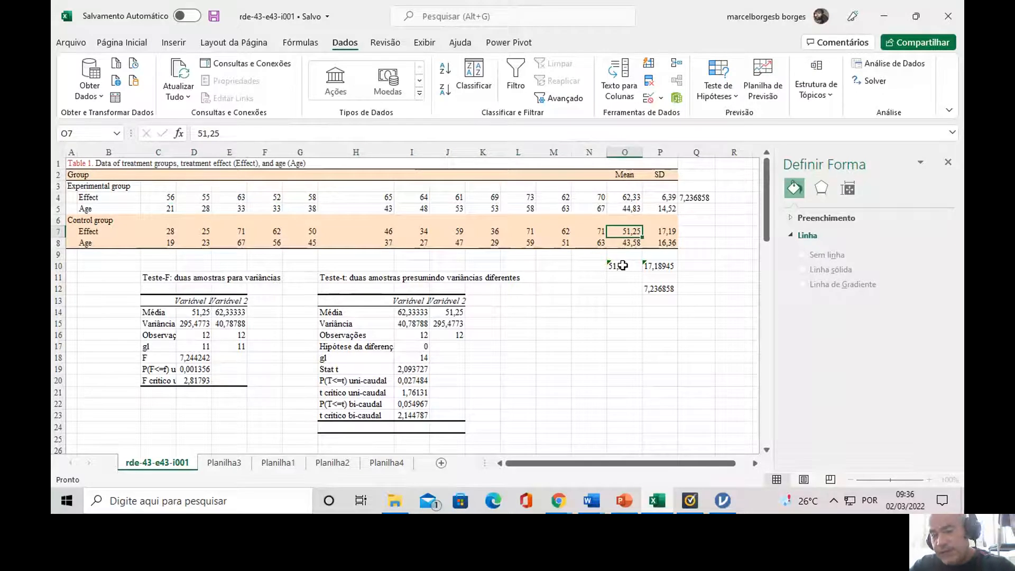
left_click(665, 232)
left_click(670, 198)
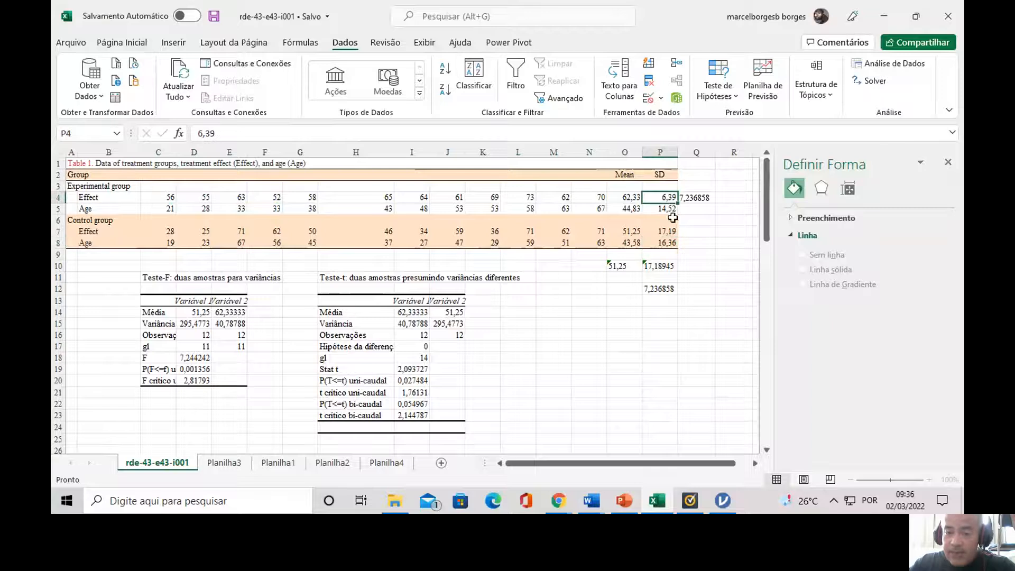
left_click(668, 232)
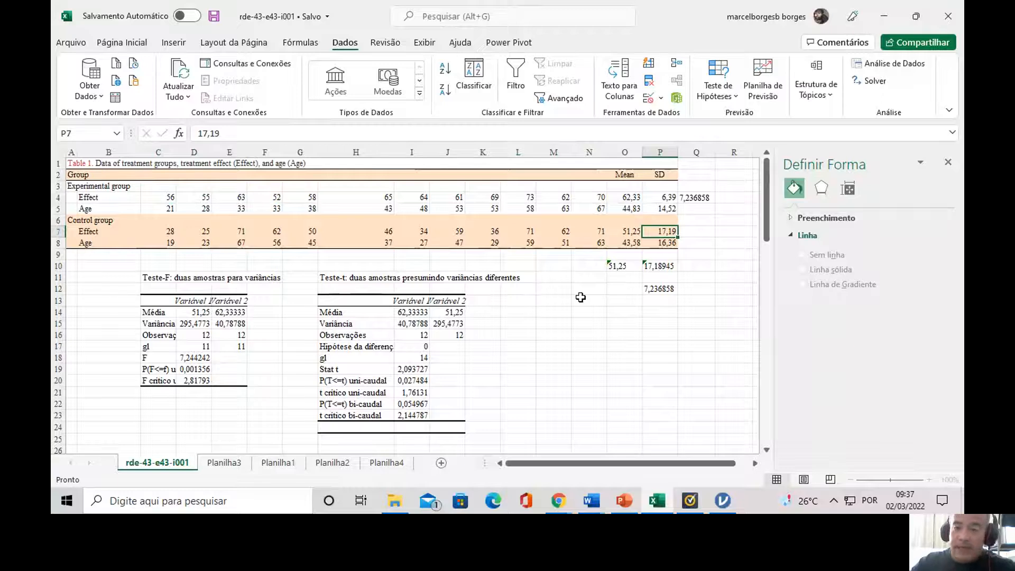
Review the paired, equal-variance and unequal-variance t-test options among the data analysis tools without running any.
left_click(558, 311)
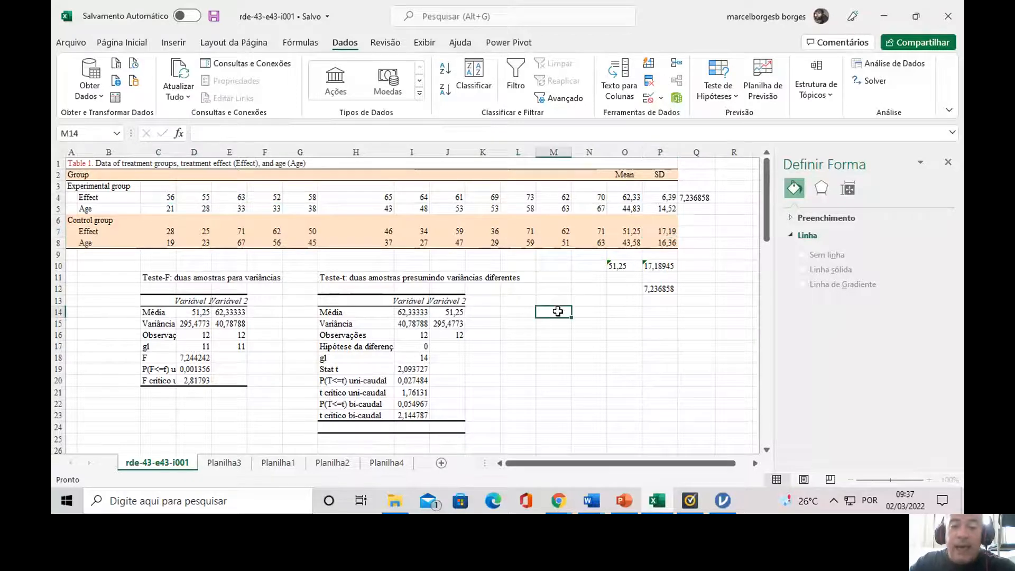
left_click(869, 64)
left_click_drag(701, 331, 699, 363)
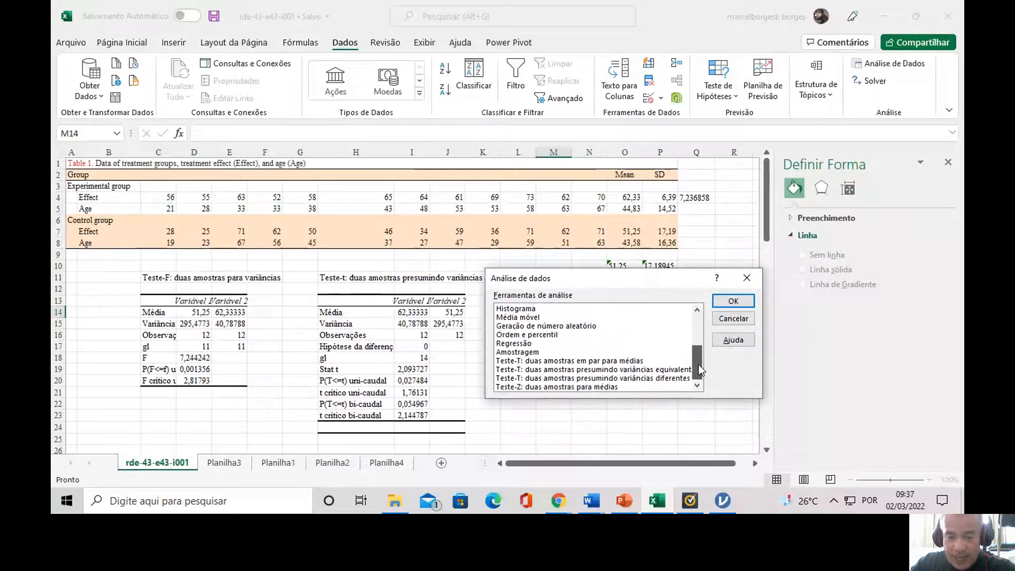
left_click(584, 361)
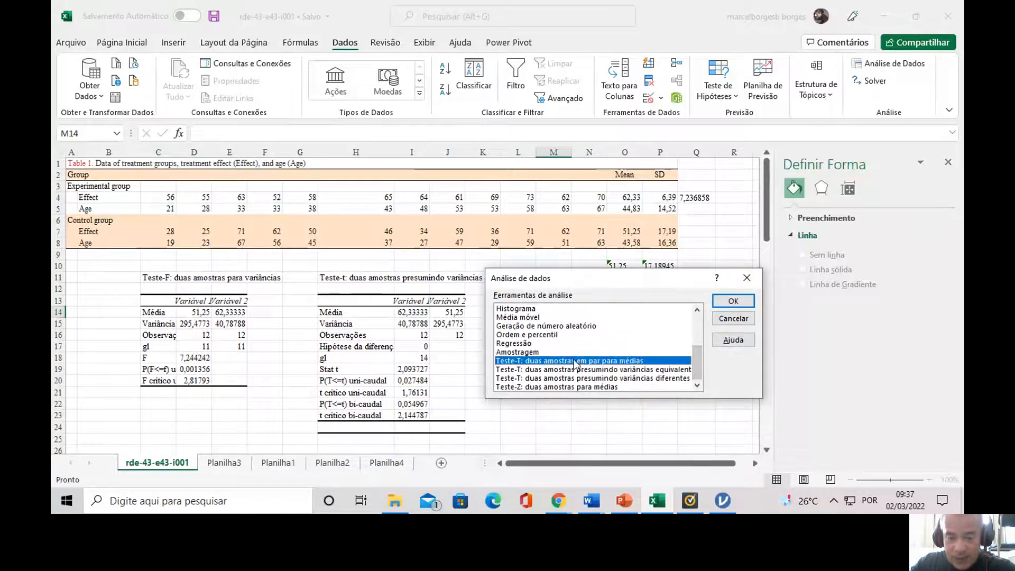
left_click(537, 371)
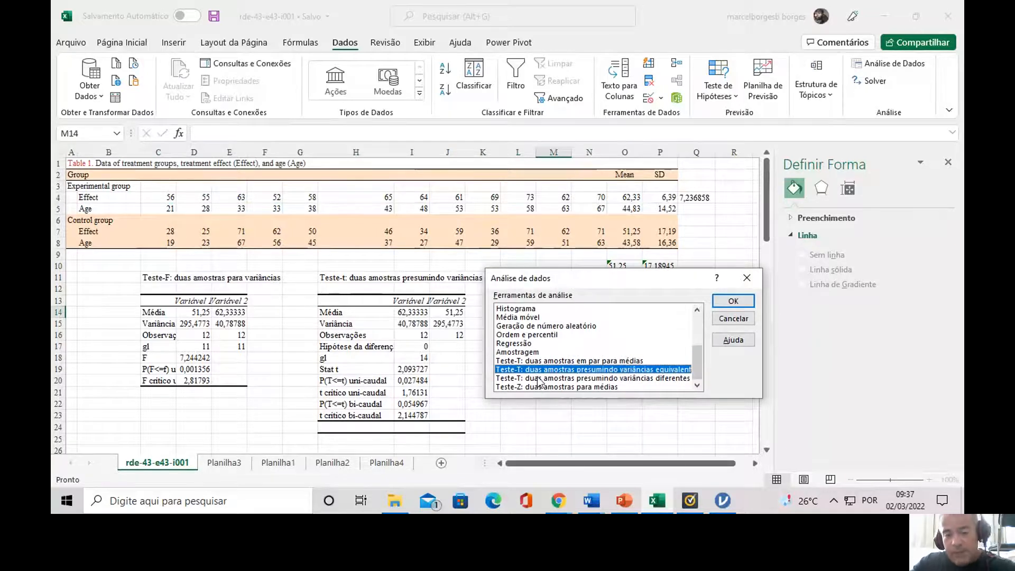
left_click(539, 378)
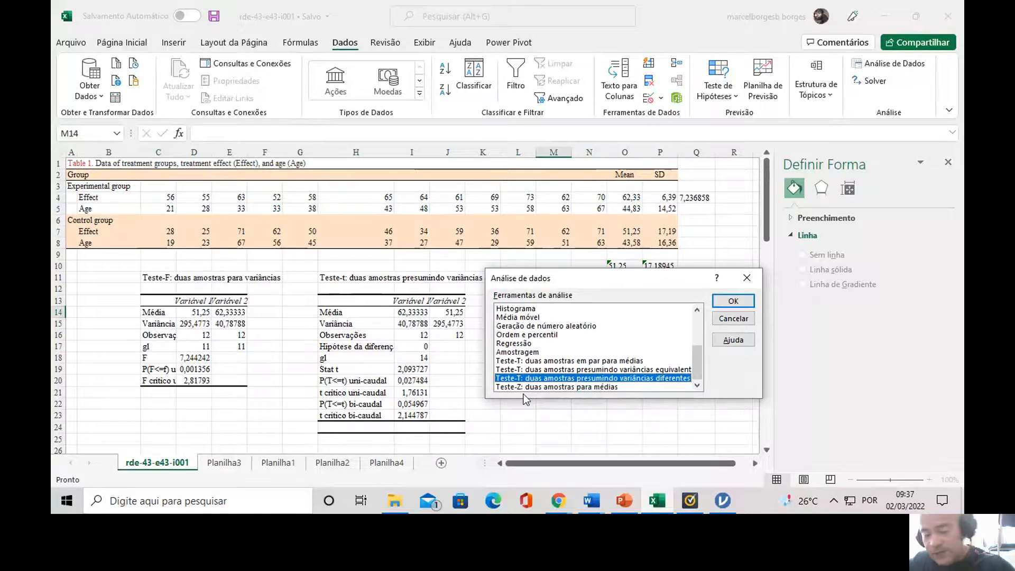
left_click(567, 362)
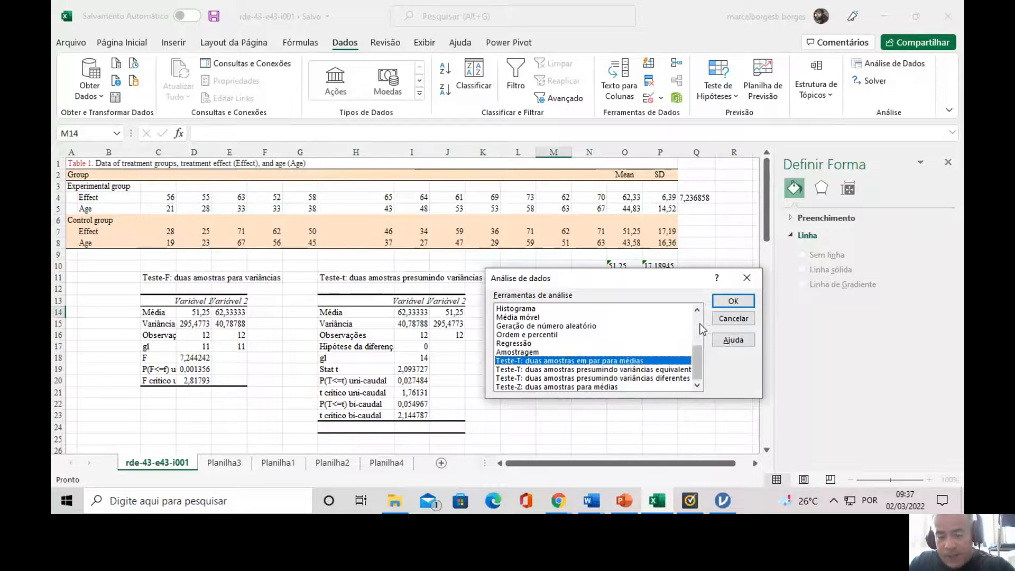
left_click(733, 318)
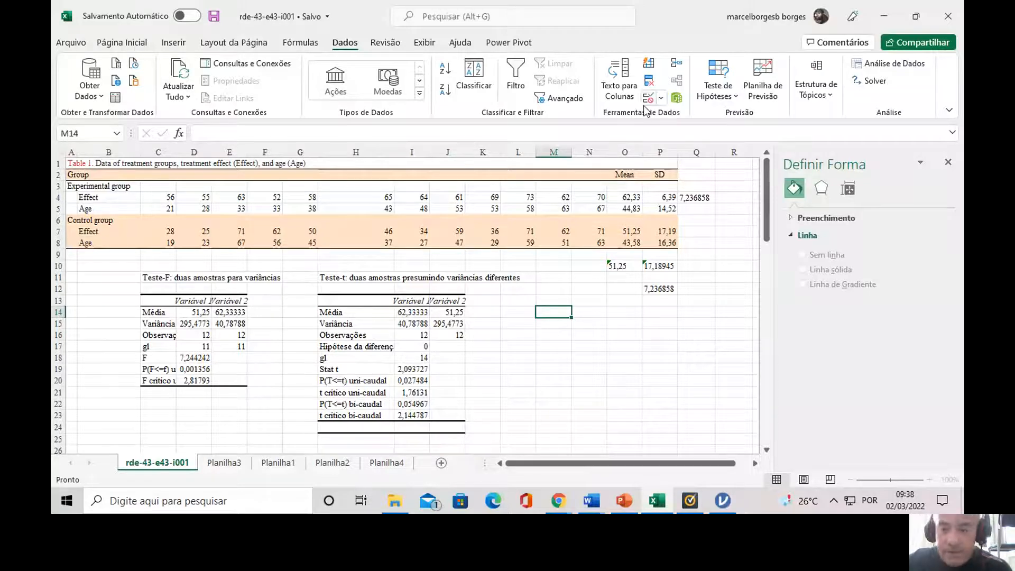
Locate the two-sample F-test for variances among the data analysis tools without running it.
left_click(853, 68)
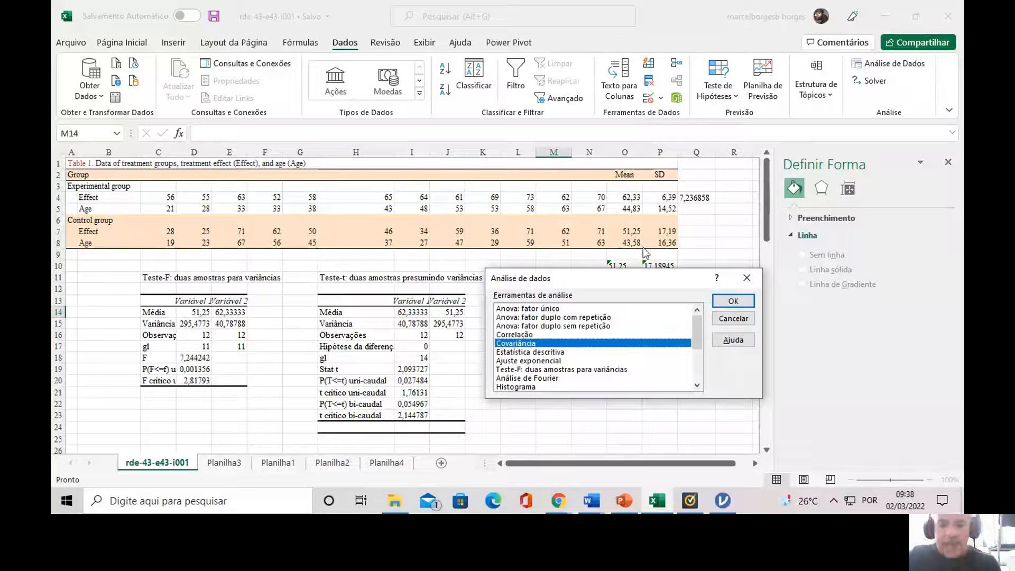
left_click(622, 369)
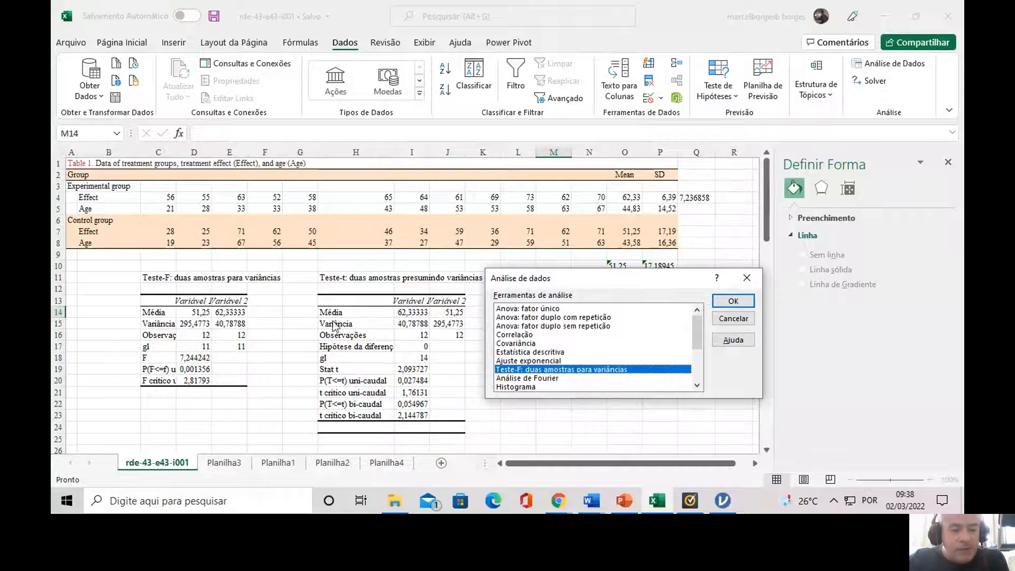
left_click(734, 319)
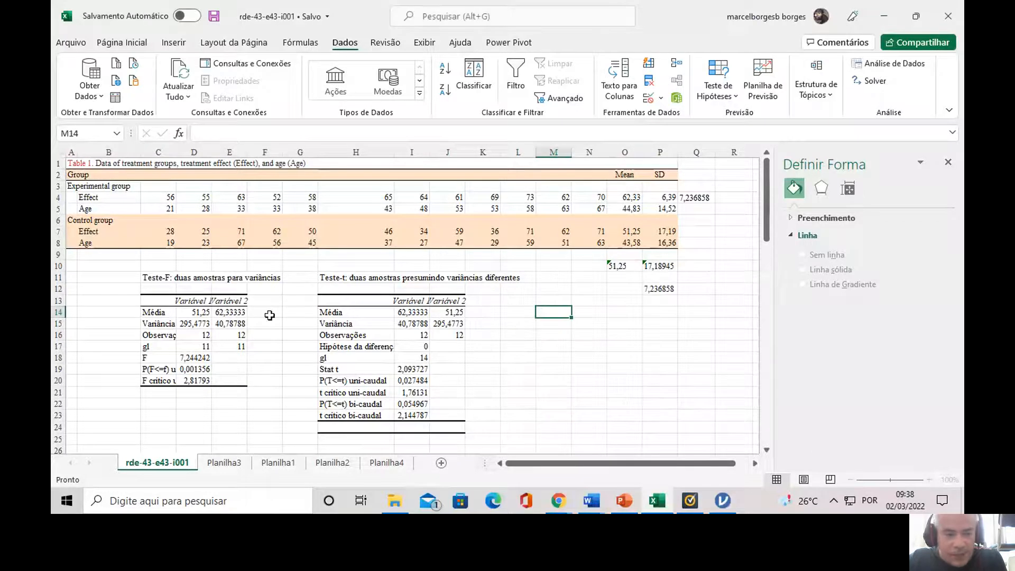
Examine the mean, degrees of freedom and F value in the F-test output for the Effect data.
left_click(158, 313)
left_click(197, 314)
left_click(201, 346)
left_click(210, 359)
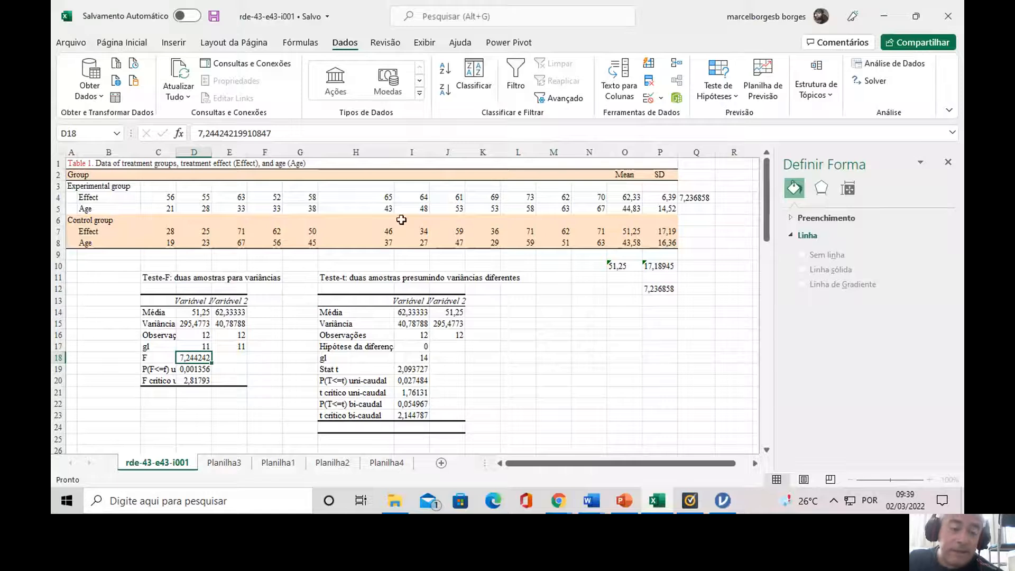
Compare the experimental and control groups' Age values in Table 1, including the experimental group's mean age.
left_click(170, 209)
left_click_drag(170, 209, 605, 209)
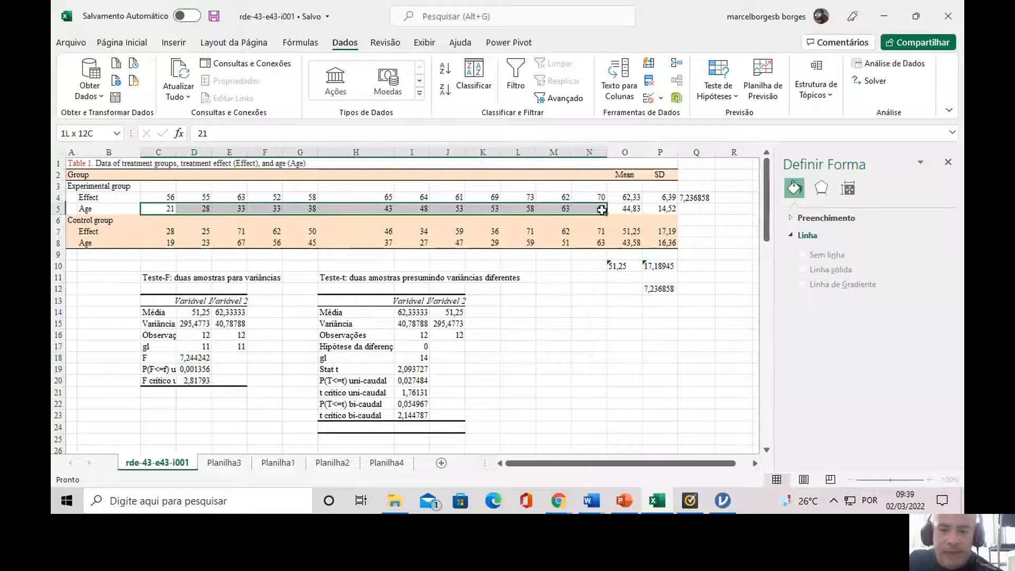
left_click_drag(159, 243, 601, 243)
left_click(618, 210)
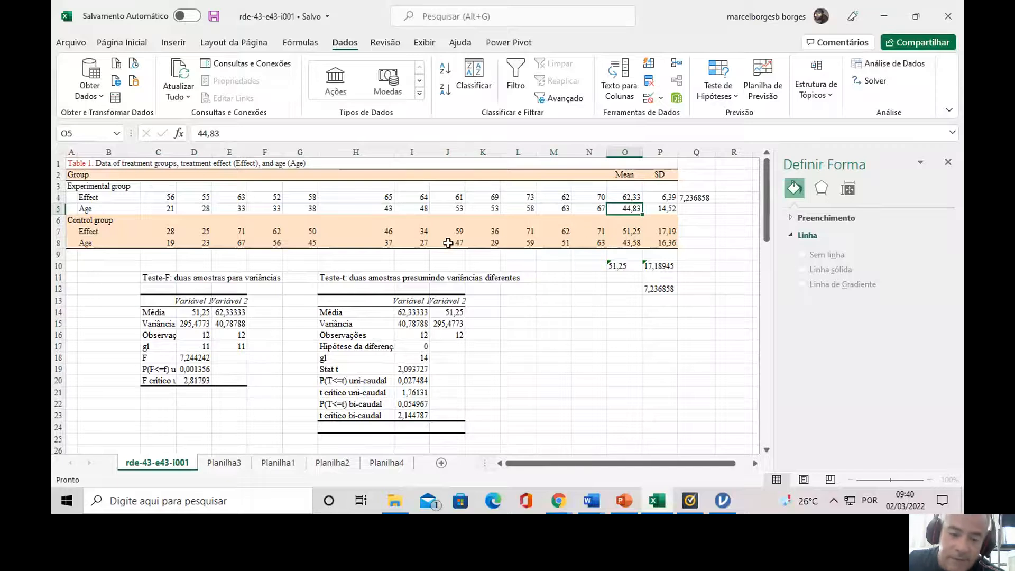
Examine the F-test and equal-variance t-test outputs for Age in rows 28 to 41.
scroll(358, 284, "down", 4)
scroll(363, 248, "up", 1)
scroll(364, 248, "up", 4)
scroll(229, 366, "down", 6)
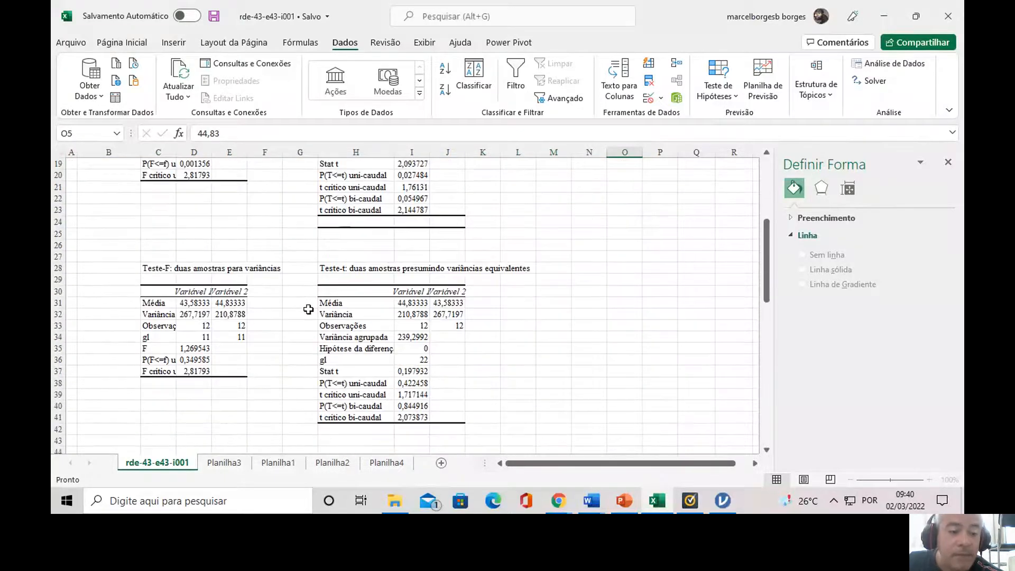
left_click(192, 349)
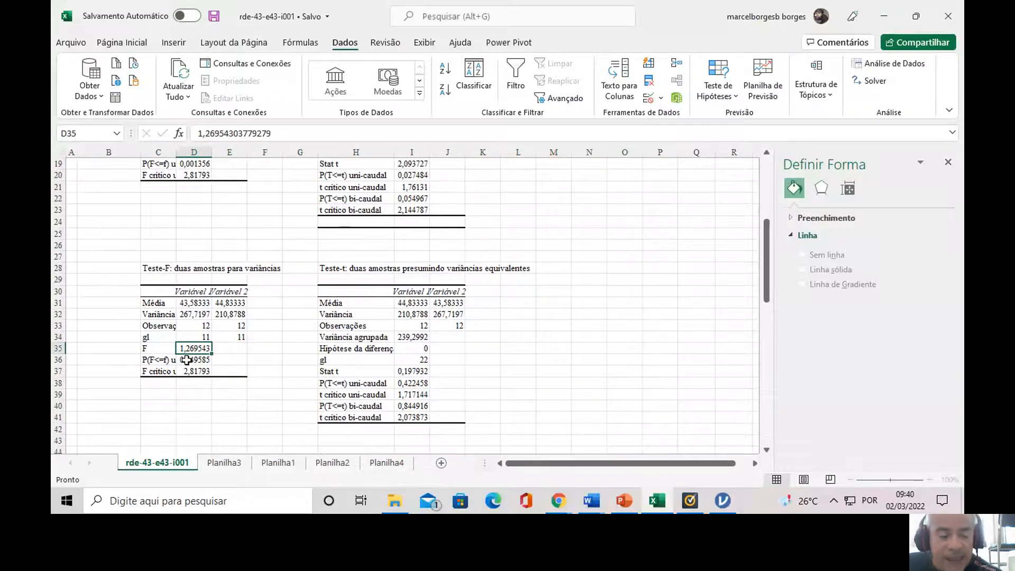
scroll(208, 340, "up", 6)
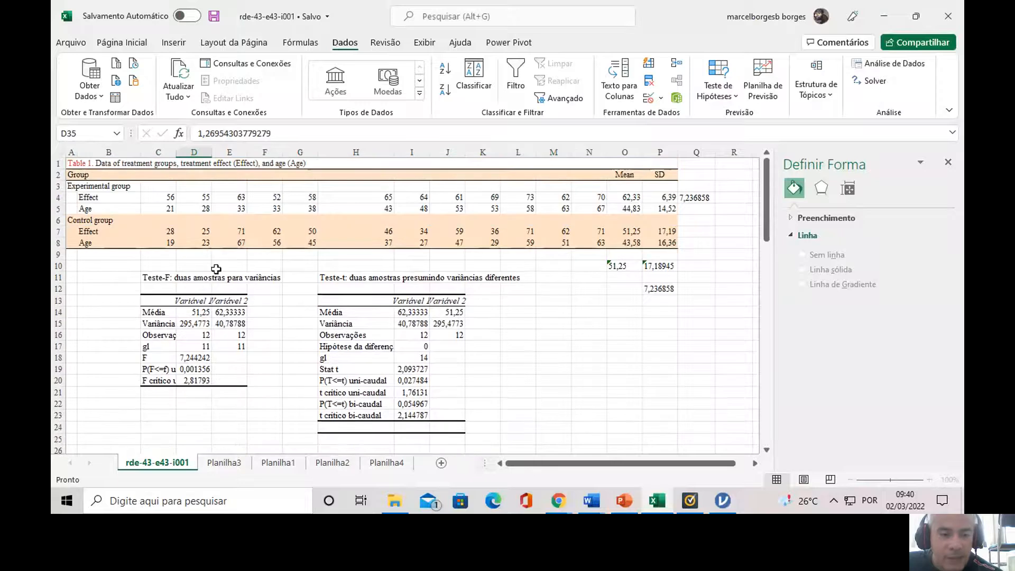
scroll(258, 266, "down", 6)
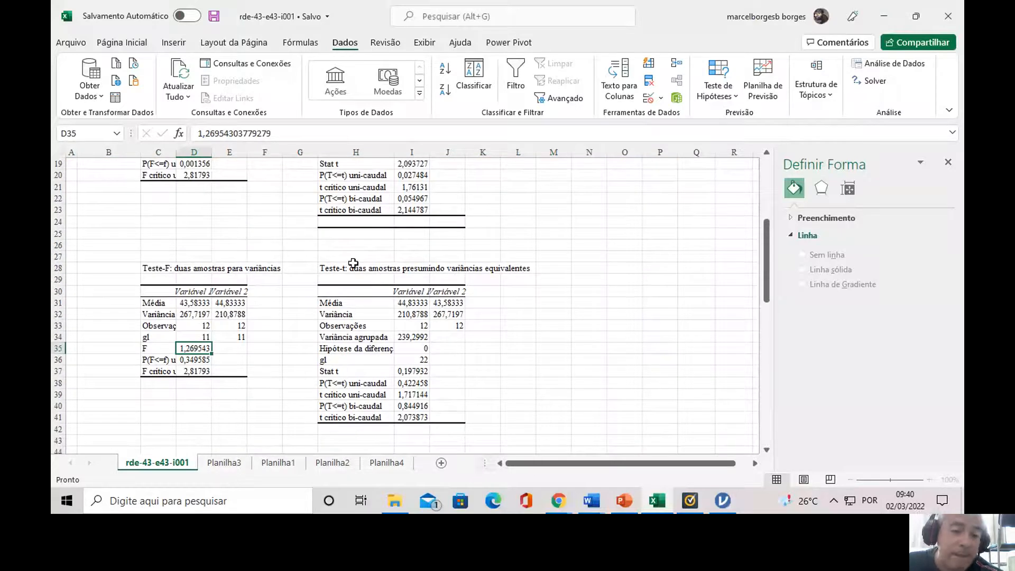
scroll(353, 263, "down", 1)
left_click(347, 349)
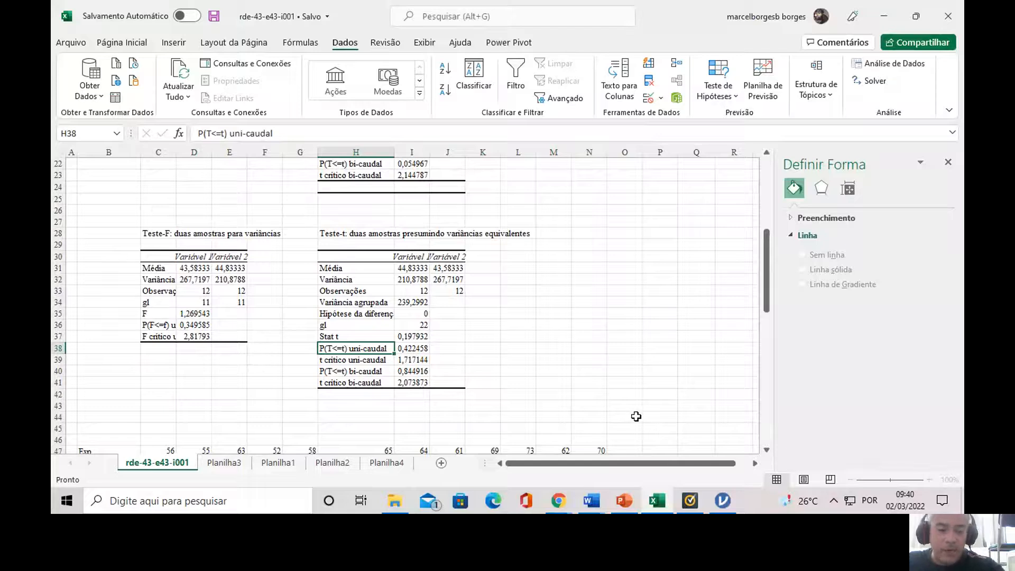
Switch to jamovi and widen the data spreadsheet area relative to the results area.
left_click(725, 497)
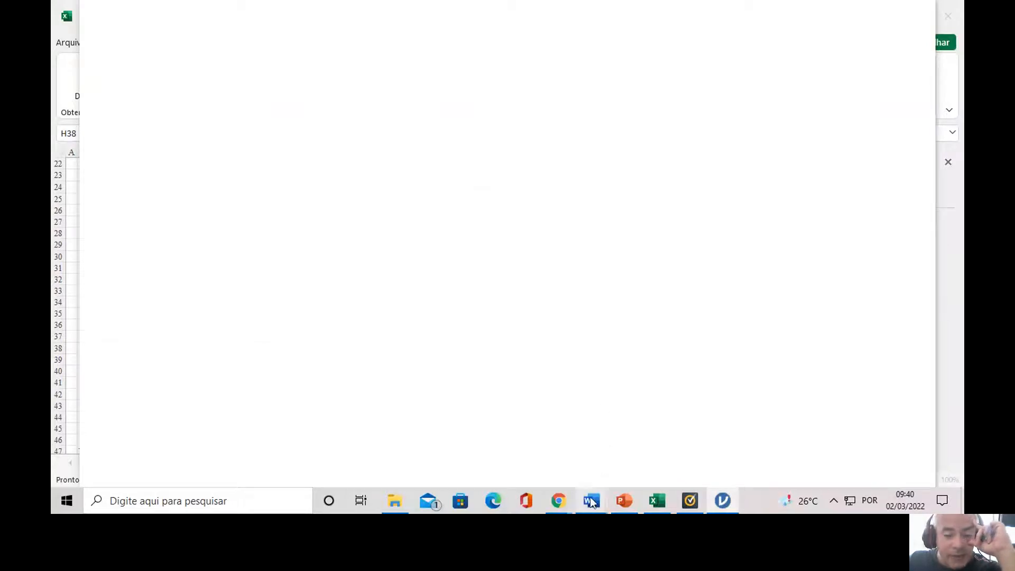
mouse_move(566, 503)
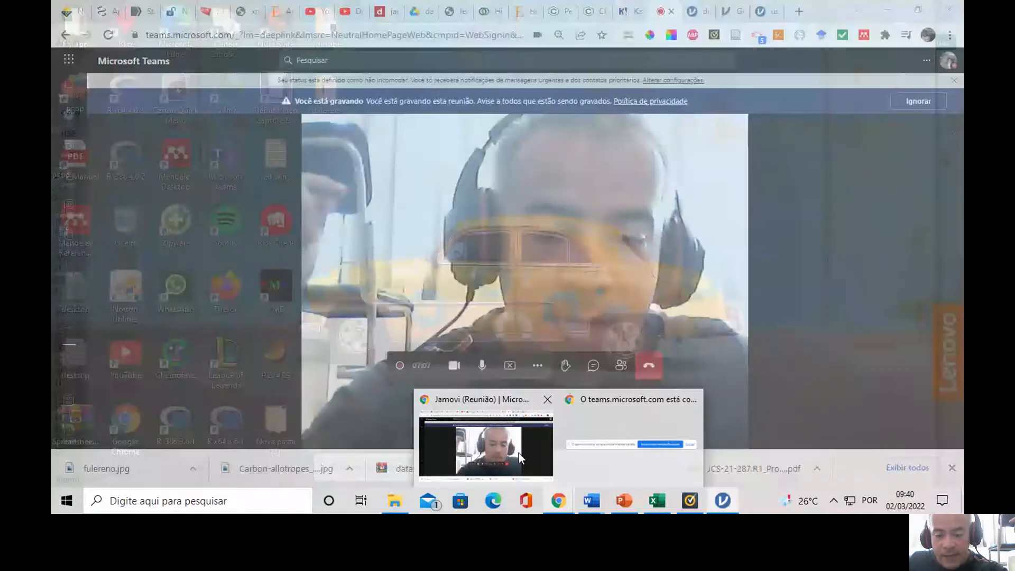
left_click(519, 454)
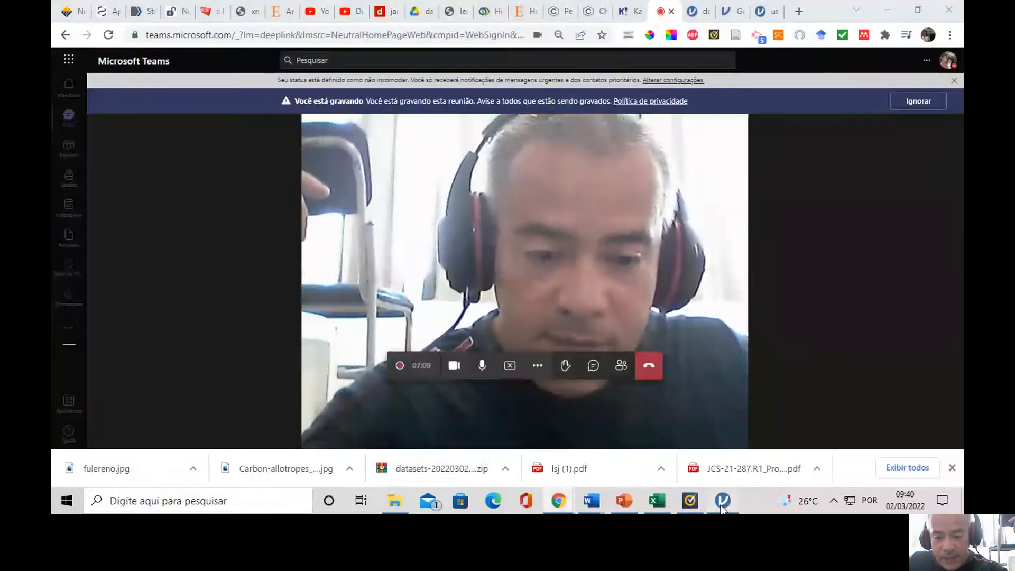
left_click(722, 501)
left_click(886, 11)
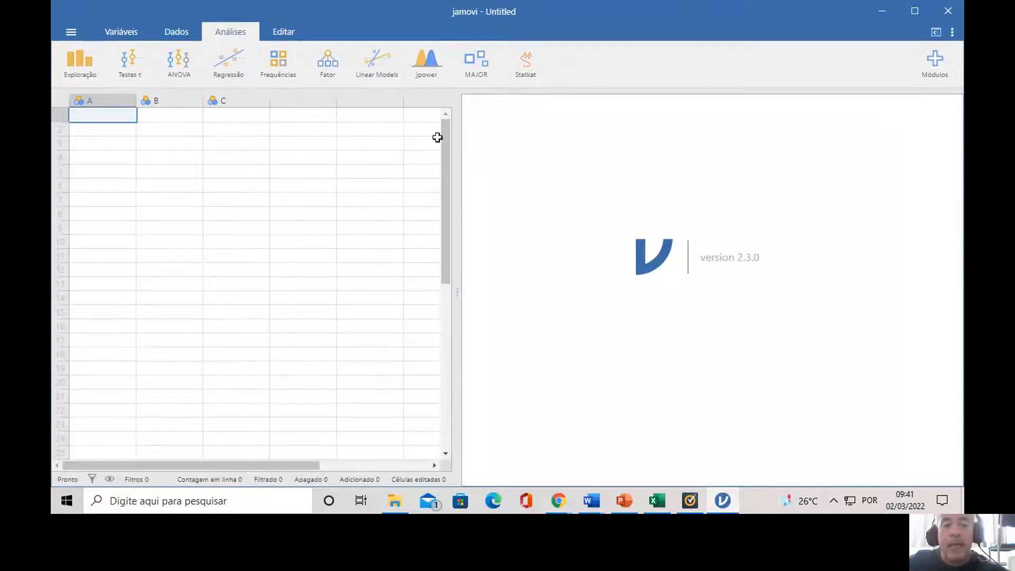
left_click_drag(454, 142, 506, 142)
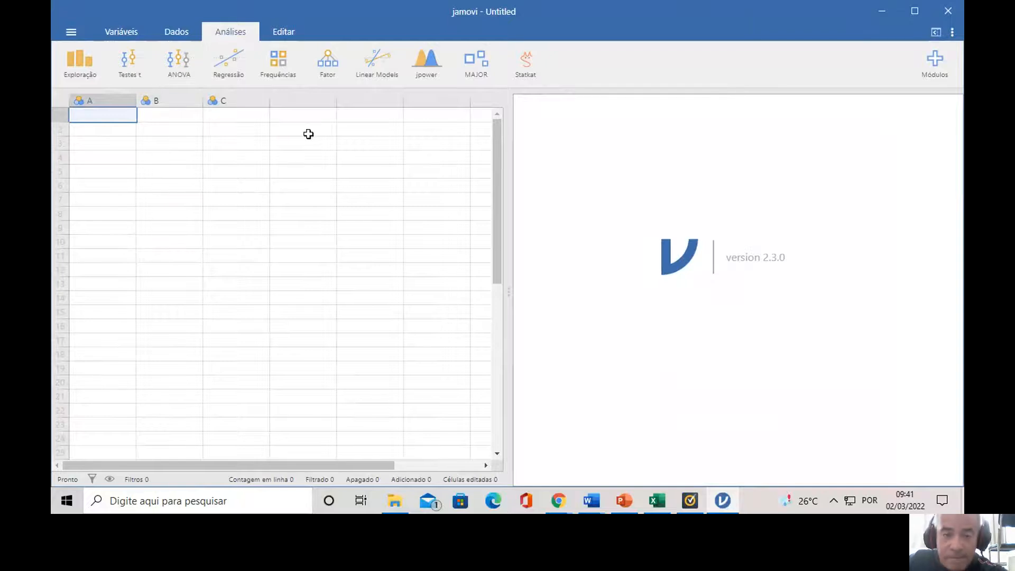
Switch to the rde-43-e43-i001 workbook in Excel and examine how Table 1 lays out both groups' Effect values.
mouse_move(656, 498)
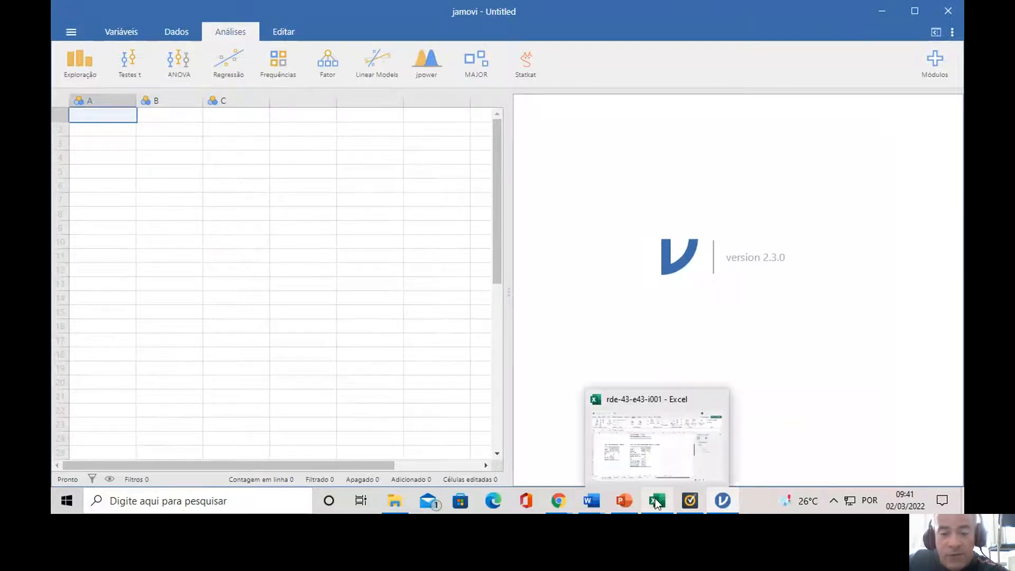
left_click(646, 466)
scroll(541, 386, "up", 8)
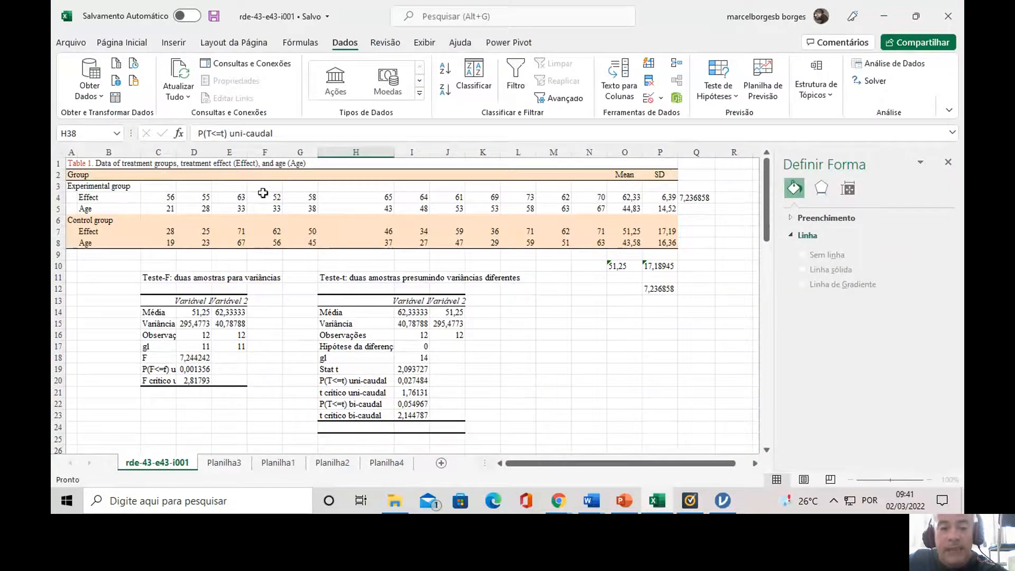
left_click_drag(171, 197, 200, 198)
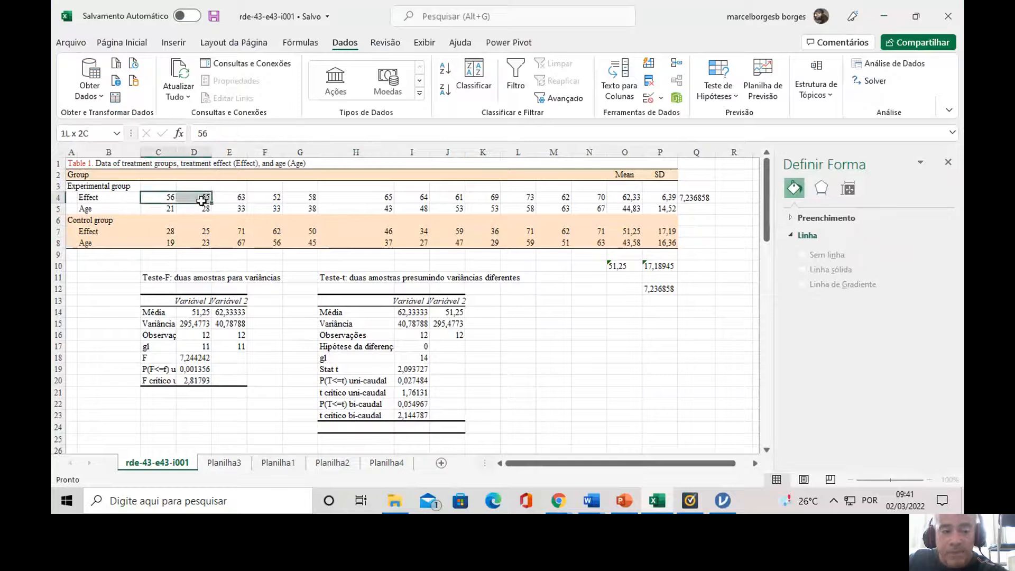
left_click(114, 186)
left_click(158, 231)
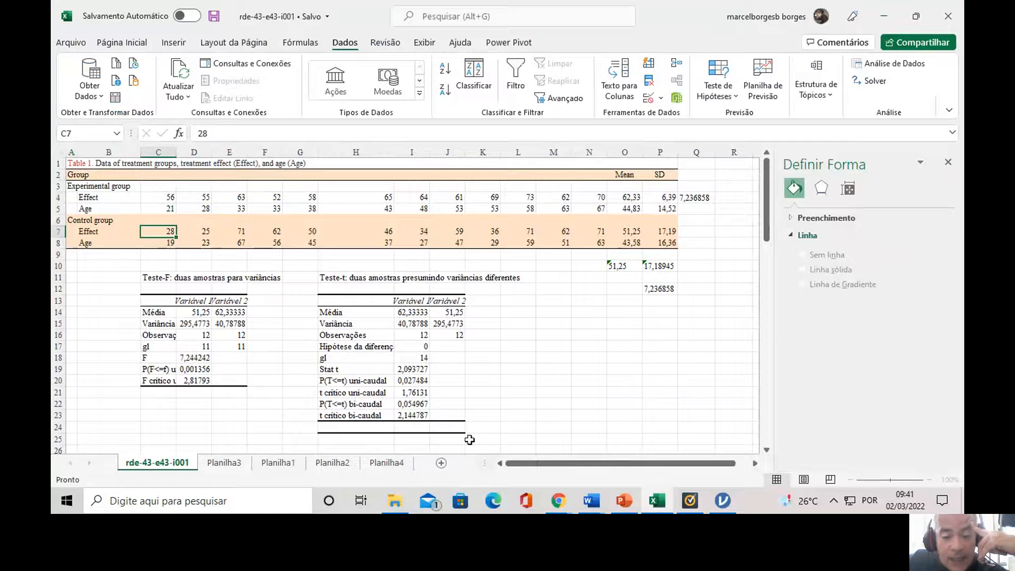
Switch to Chrome and view the rde.ac article "Statistical notes for clinical researchers: analysis of covariance (ANCOVA)".
left_click(558, 503)
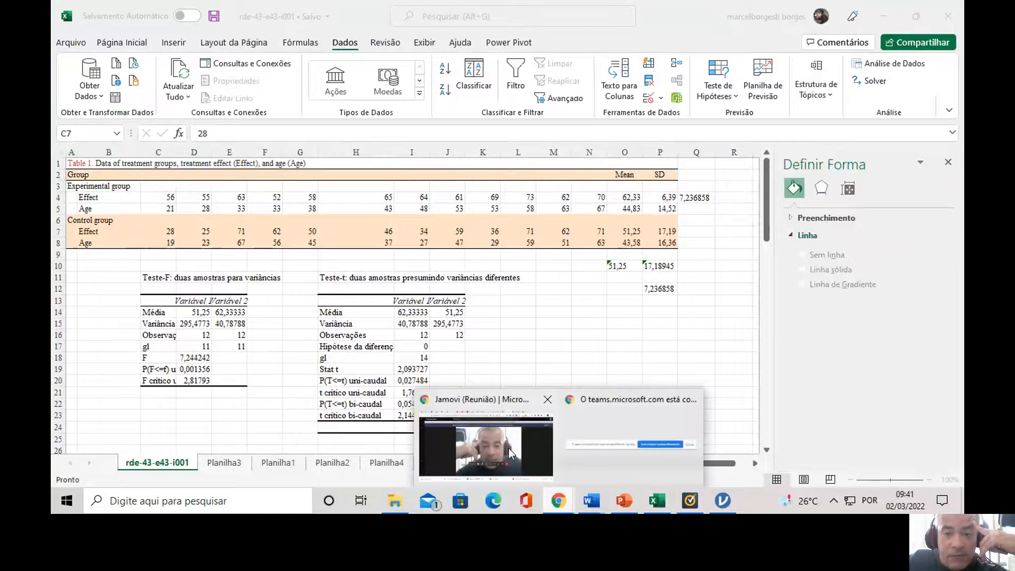
left_click(509, 448)
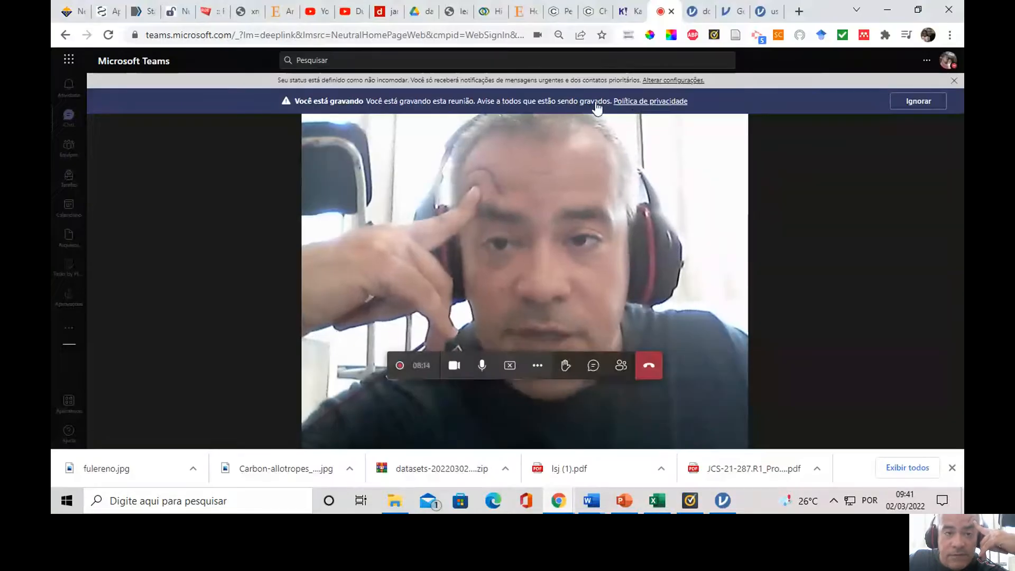
left_click(383, 12)
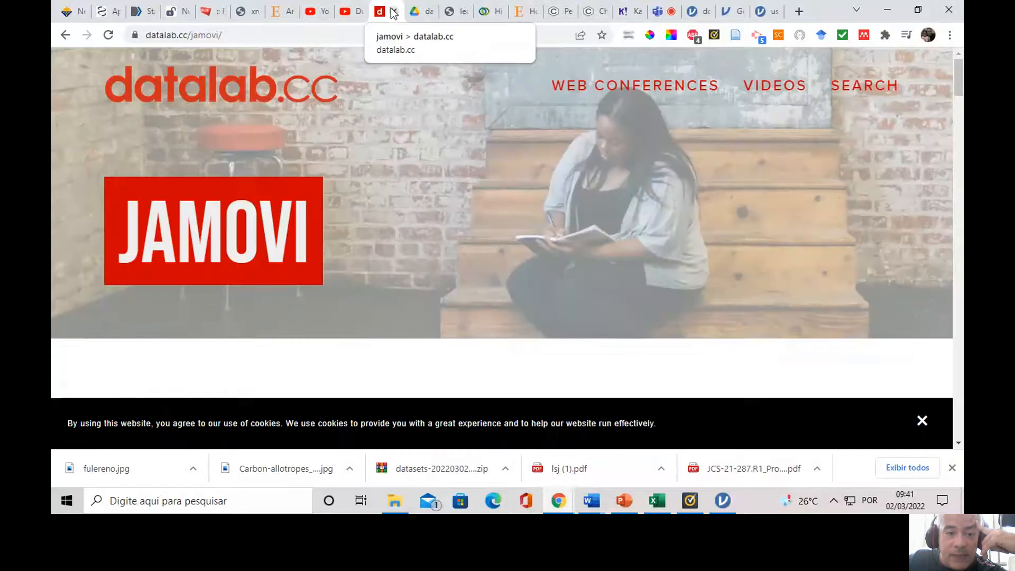
left_click(215, 15)
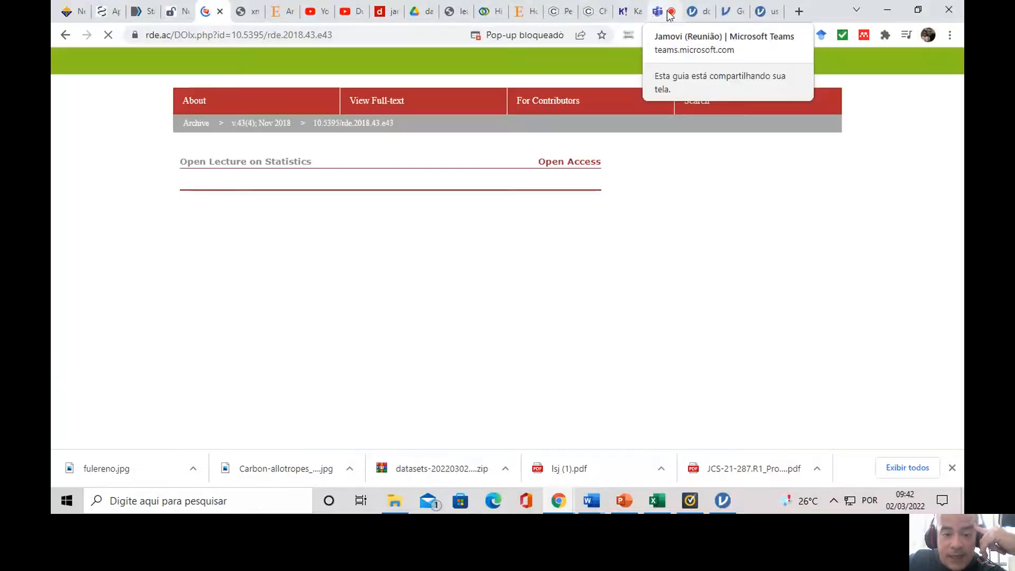
scroll(404, 226, "down", 3)
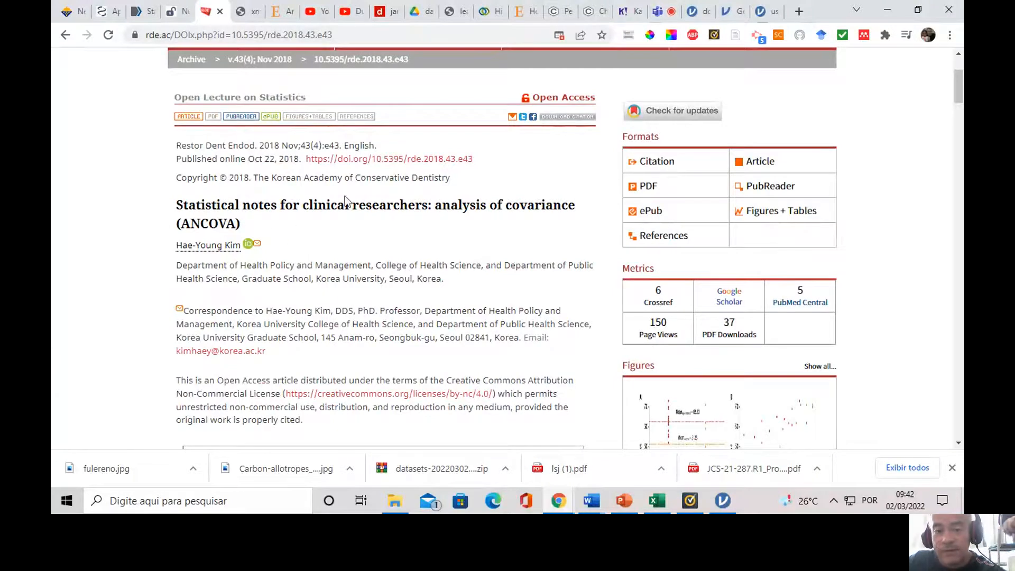
scroll(325, 259, "up", 2)
scroll(319, 265, "down", 2)
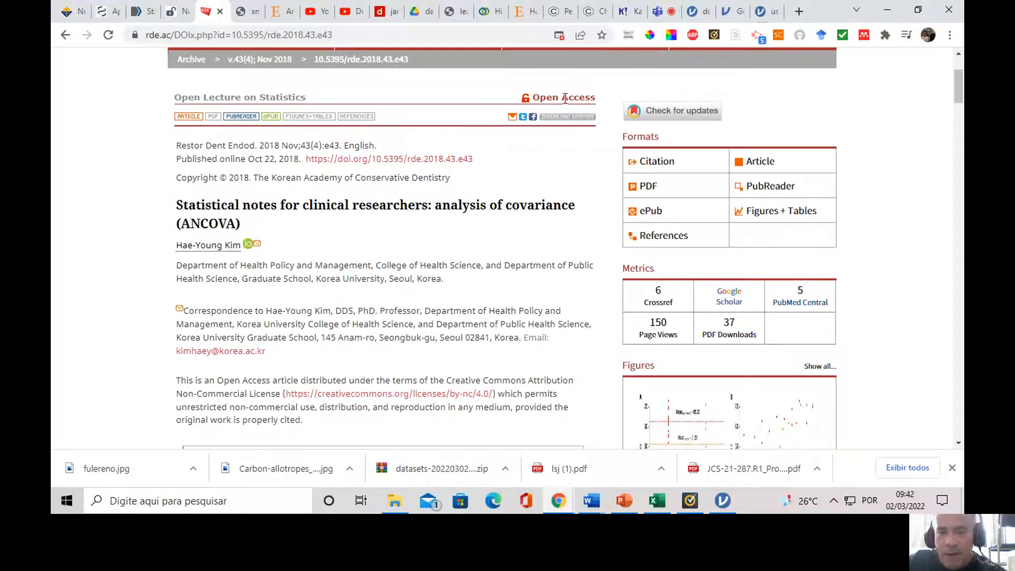
scroll(441, 205, "up", 3)
scroll(422, 211, "down", 3)
scroll(424, 213, "up", 3)
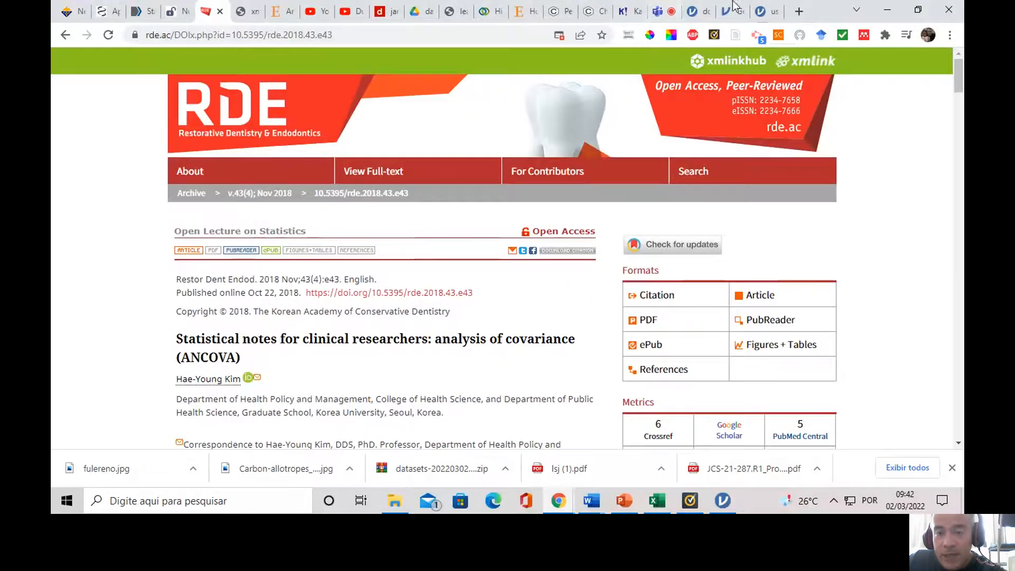
View jamovi's Getting started documentation, its user manual and its download page.
left_click(733, 14)
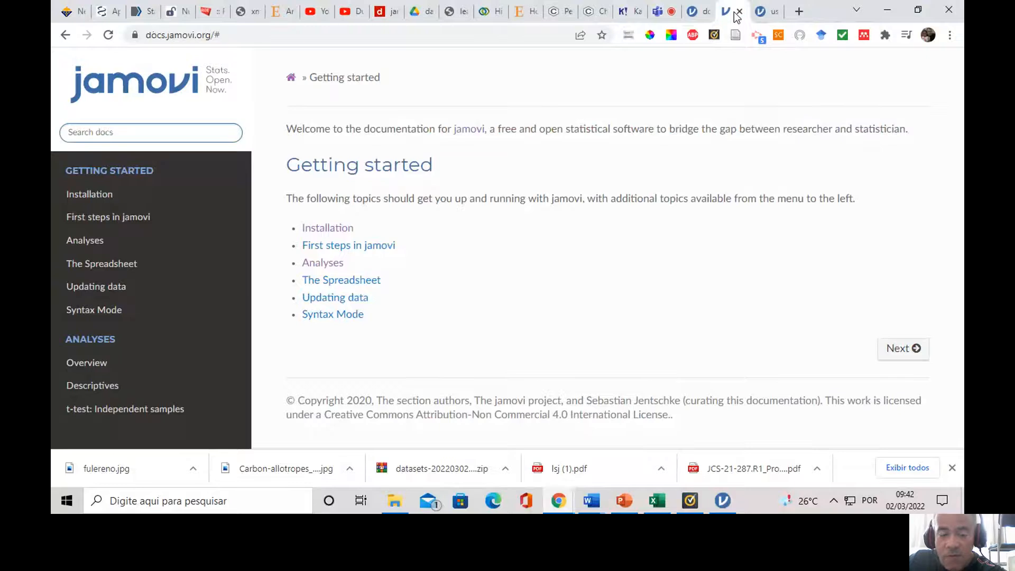
left_click(756, 13)
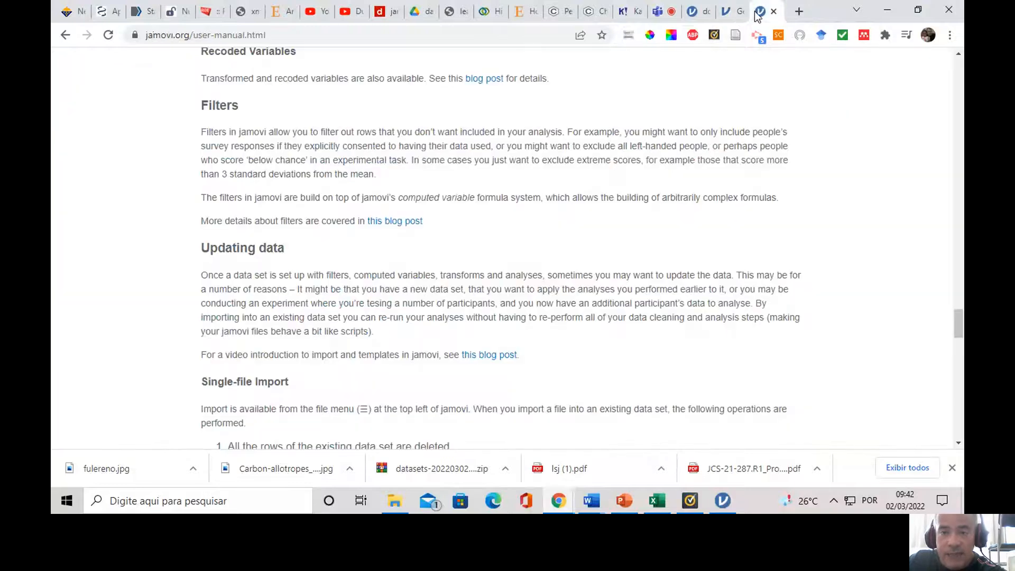
left_click(694, 11)
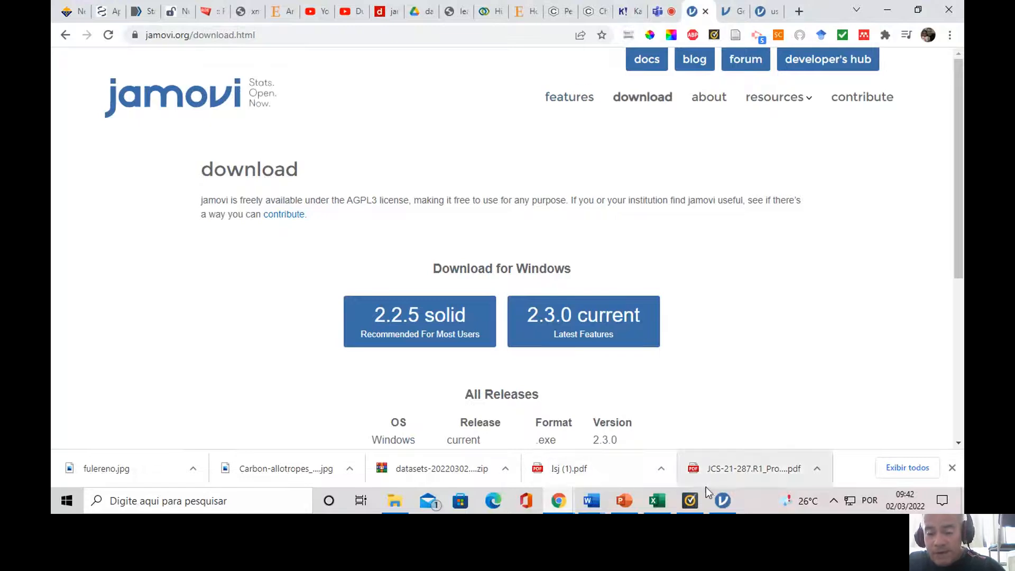
Switch back to Excel and examine the Effect and Age columns on the Planilha4 sheet.
left_click(723, 501)
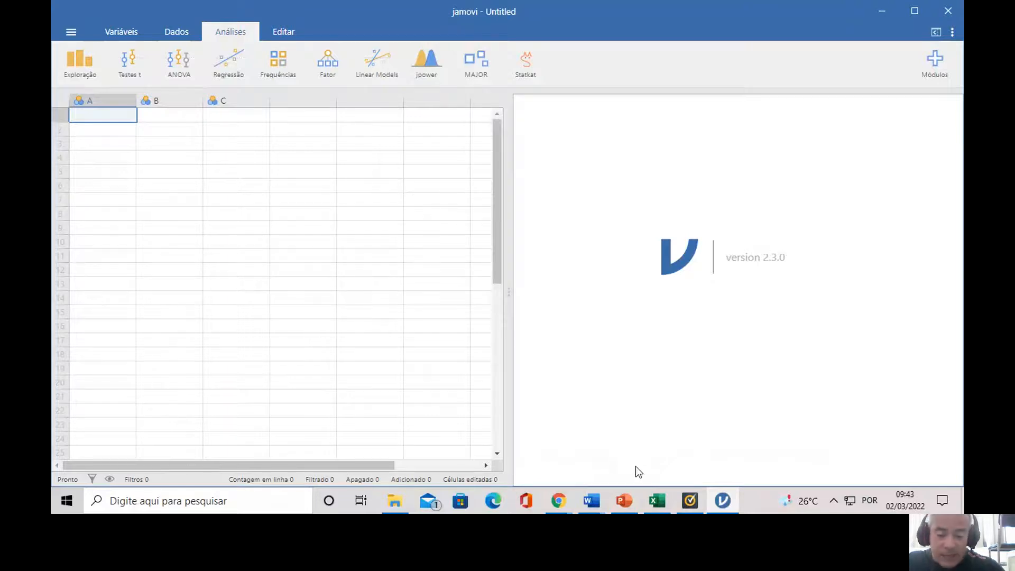
left_click(656, 501)
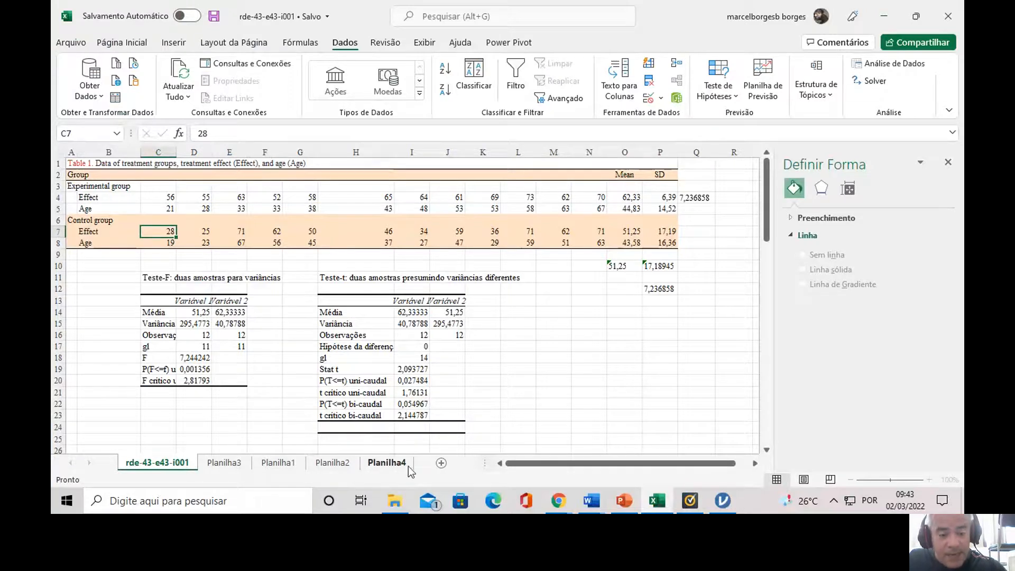
left_click(392, 464)
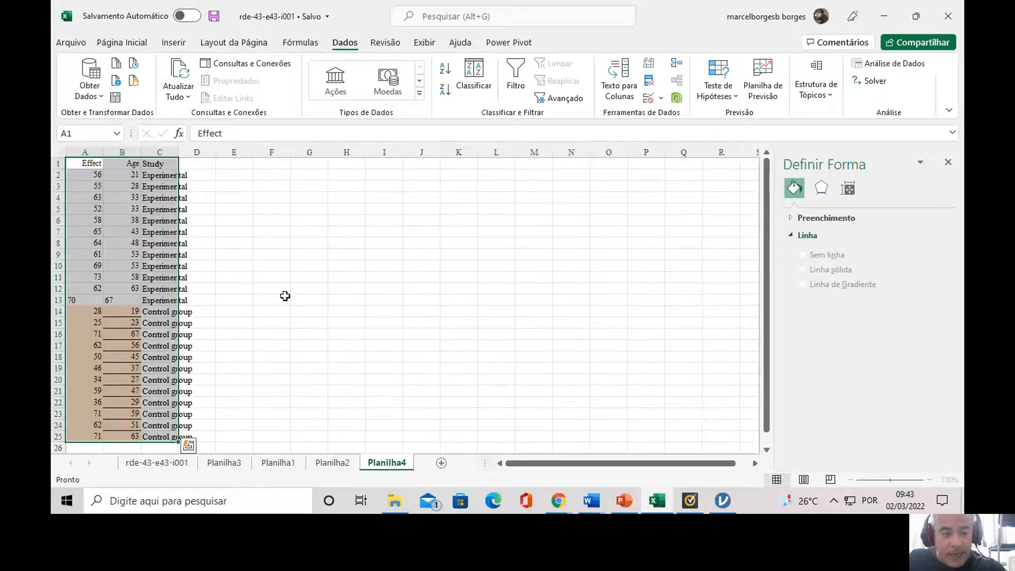
left_click_drag(91, 172, 85, 440)
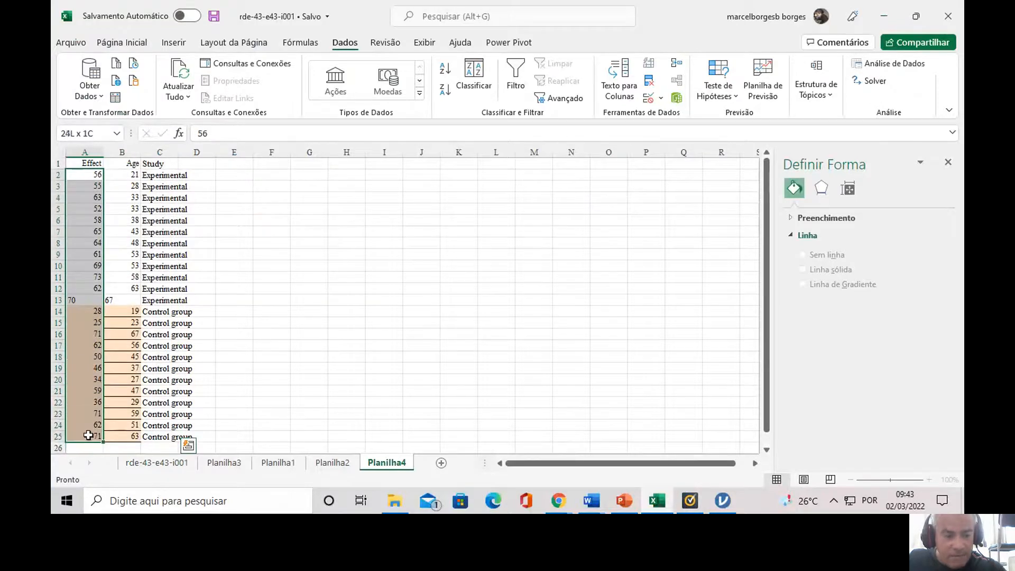
left_click(127, 166)
left_click_drag(126, 175, 120, 426)
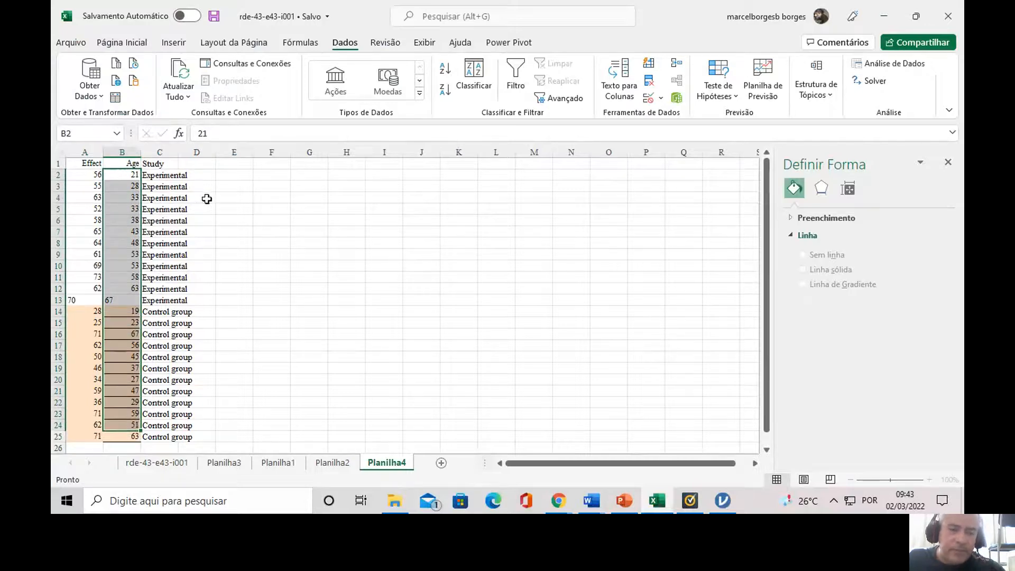
Copy the Effect, Age and Study values in A2:C25 of the Planilha4 sheet, leaving out the header row.
left_click_drag(134, 178, 121, 434)
left_click_drag(167, 177, 166, 299)
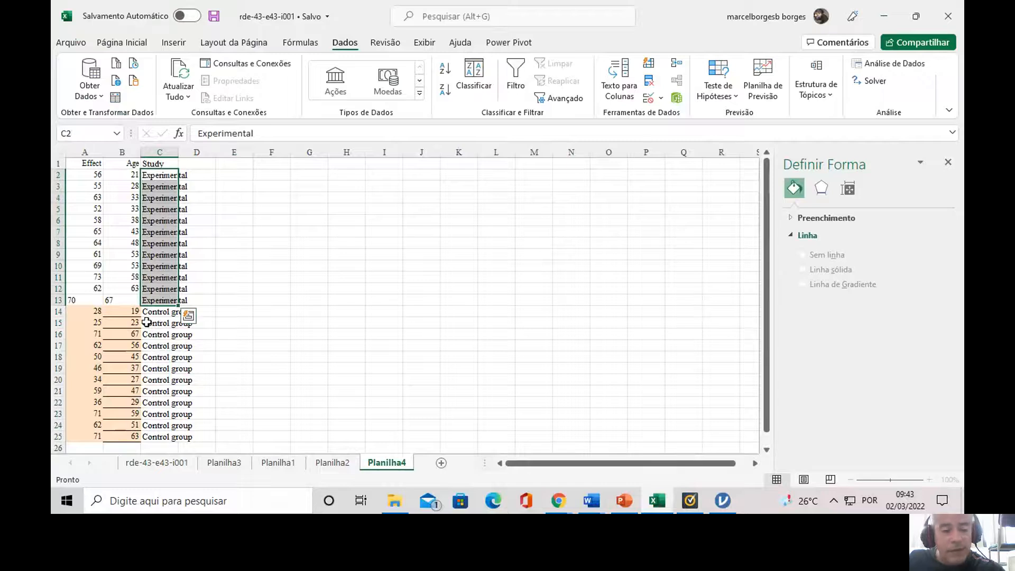
left_click_drag(93, 176, 174, 438)
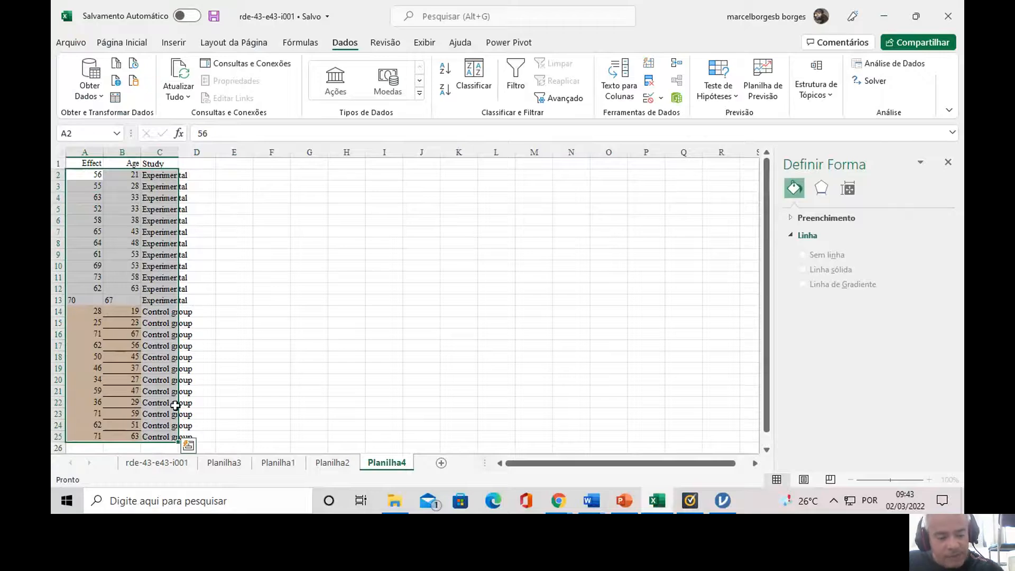
key("ctrl+c")
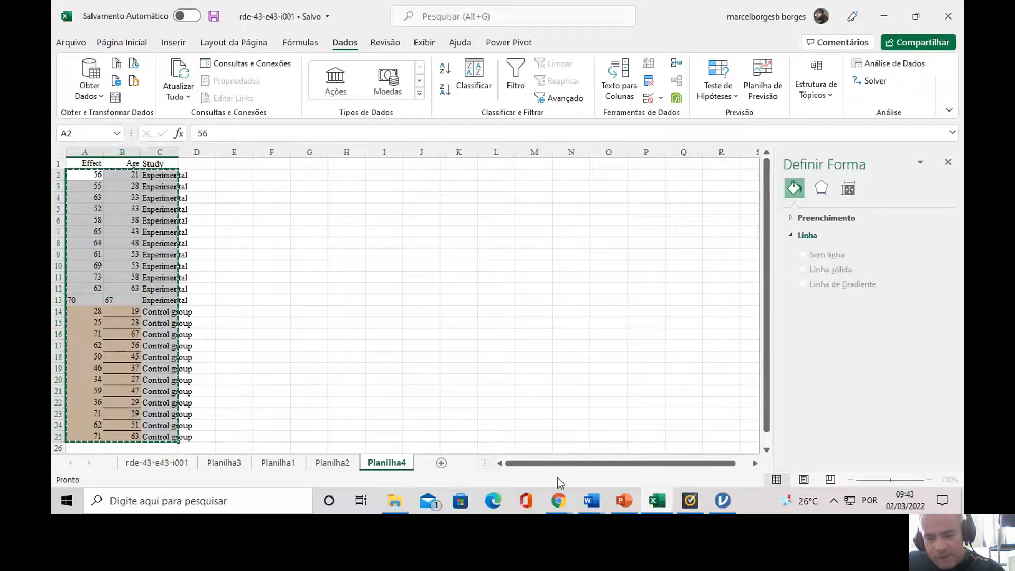
Switch to jamovi, paste the copied values from the first row of column A, and check the pasted rows.
left_click(723, 501)
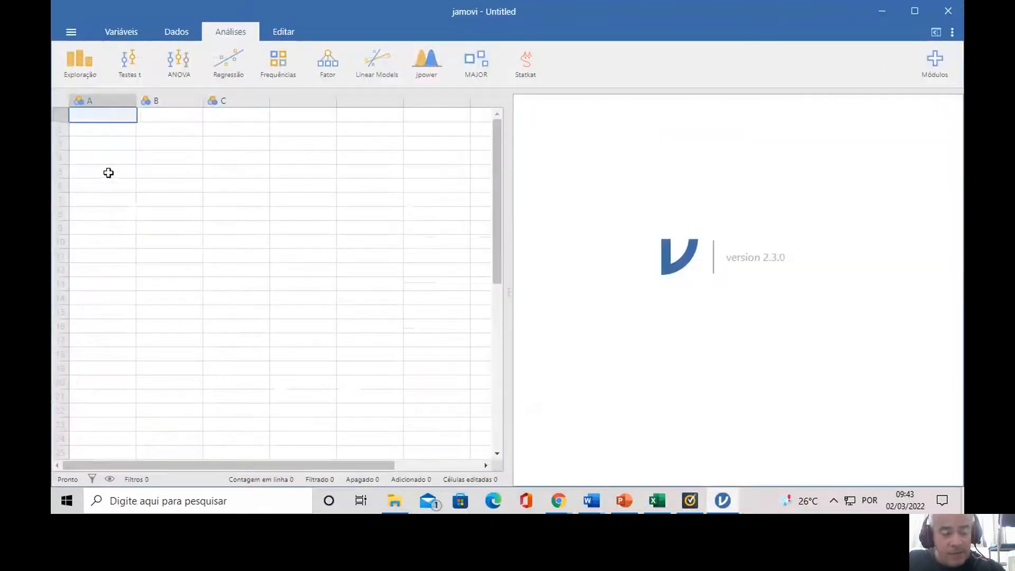
left_click(238, 186)
left_click(122, 118)
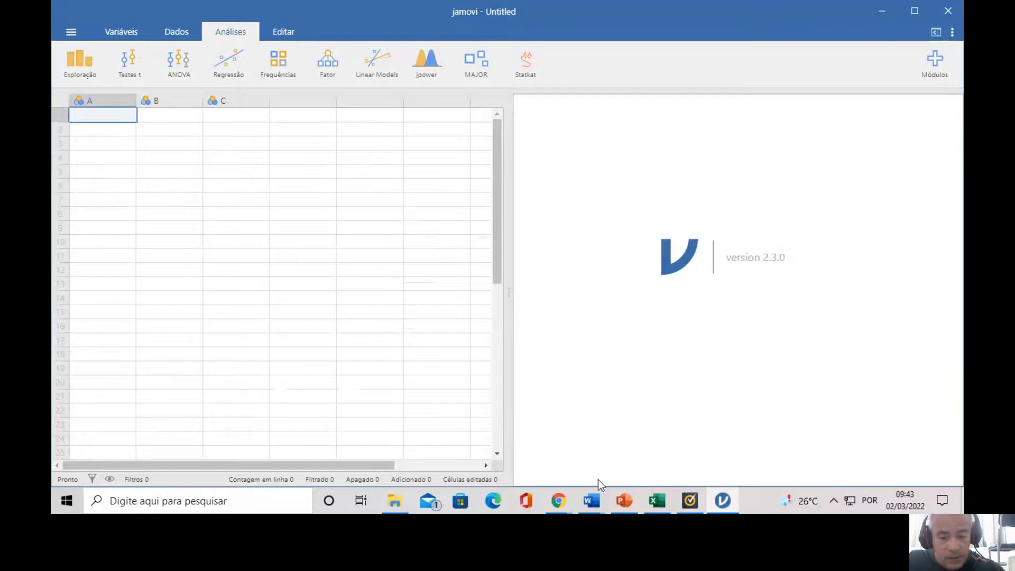
key("ctrl+v")
left_click(654, 508)
left_click(723, 501)
left_click(374, 271)
scroll(403, 227, "down", 4)
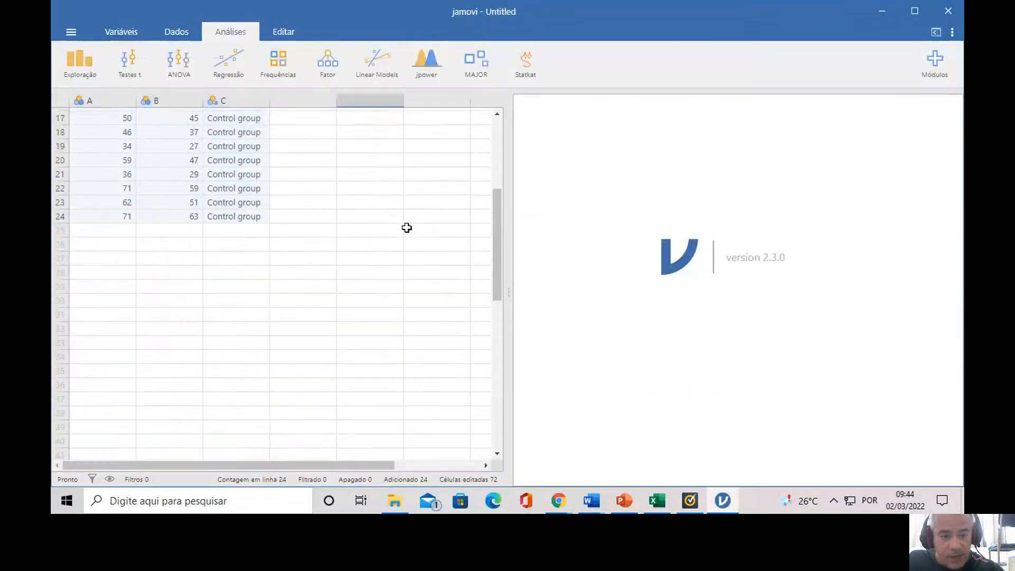
scroll(404, 226, "up", 4)
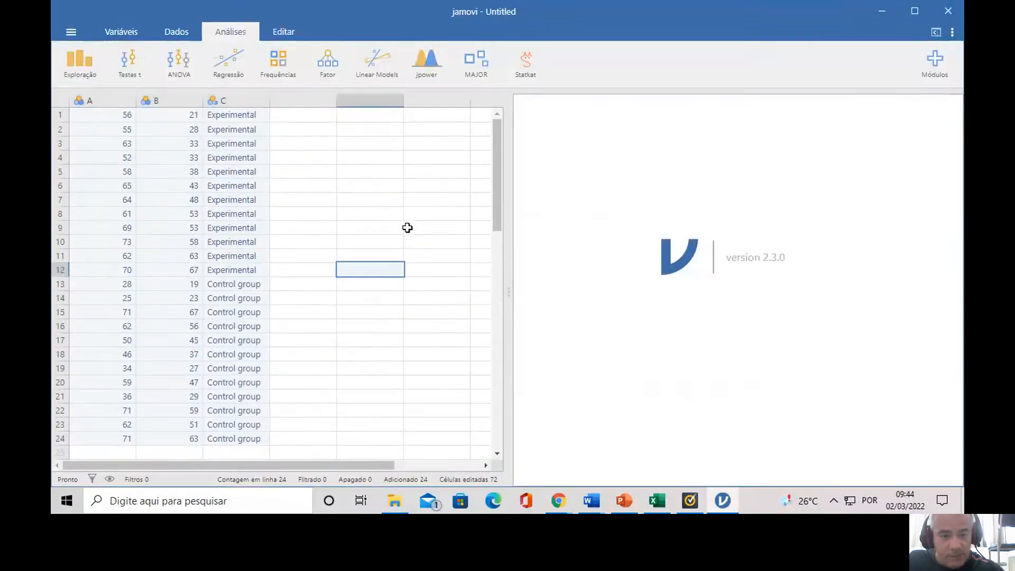
Rename variable A as Effect, matching the first column header in the Excel sheet.
left_click(104, 102)
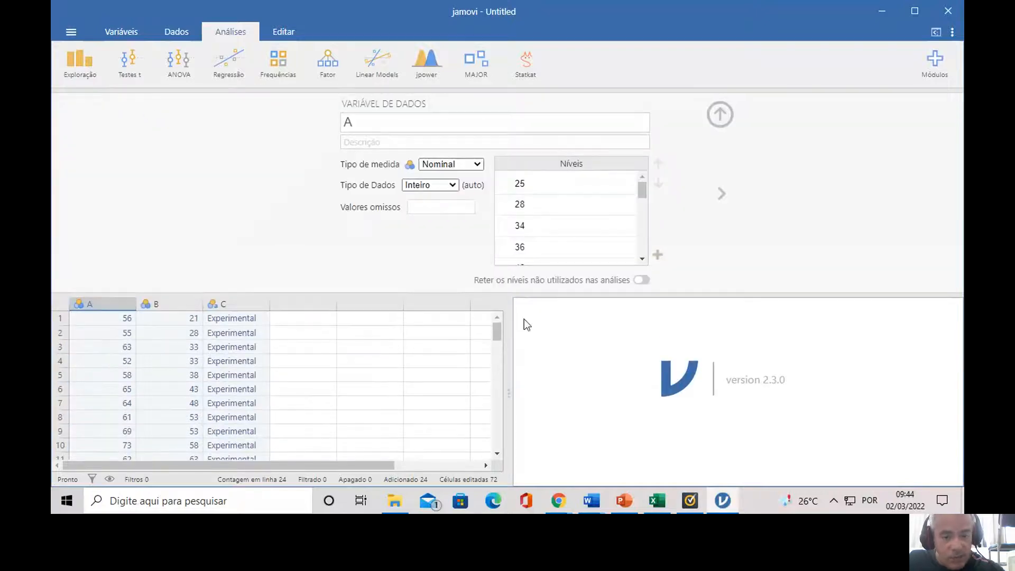
left_click(661, 502)
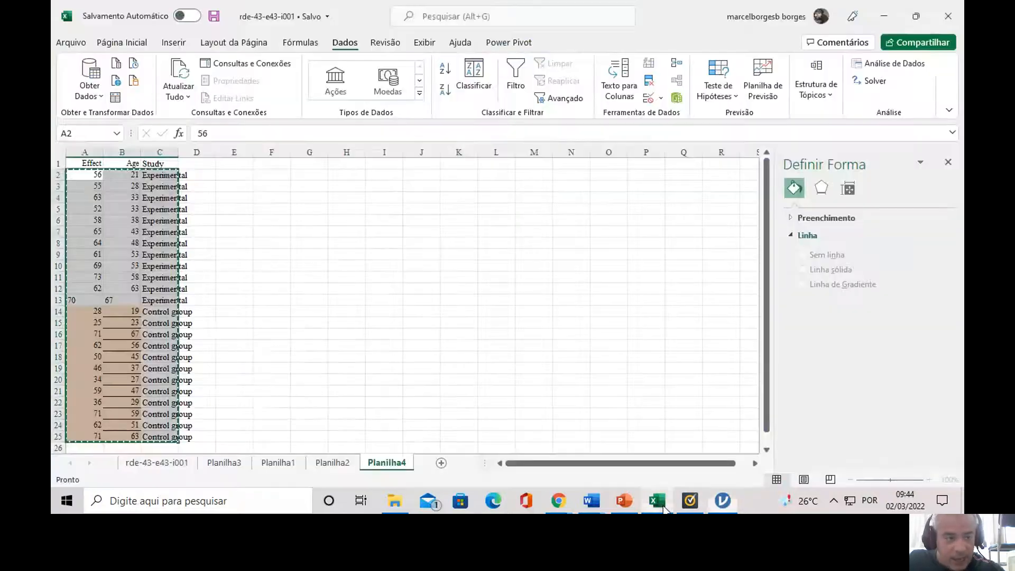
left_click(723, 501)
type("Effect")
left_click(318, 361)
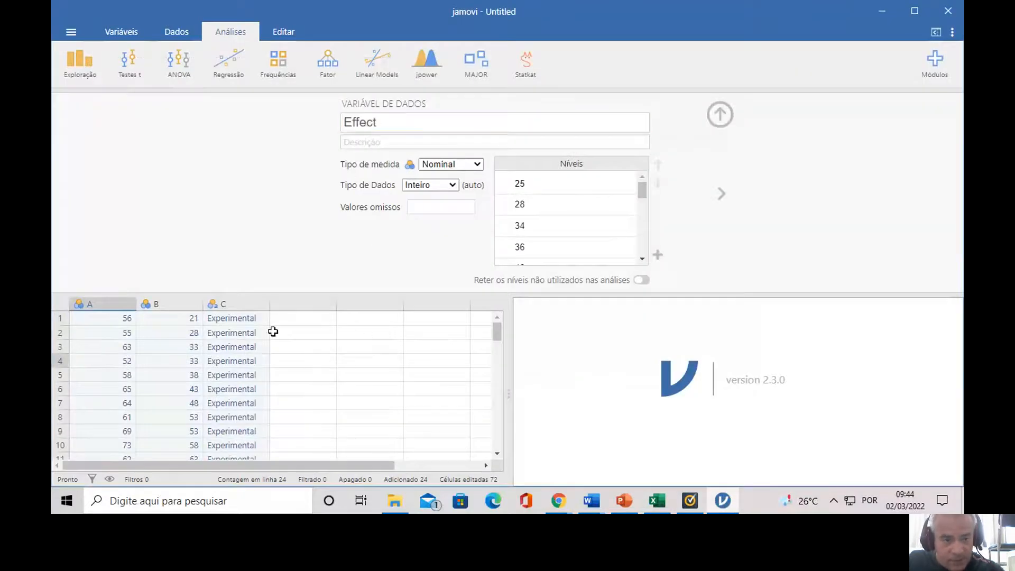
Rename variable B as Age, using the header copied from cell B1 of the Excel sheet.
left_click(170, 304)
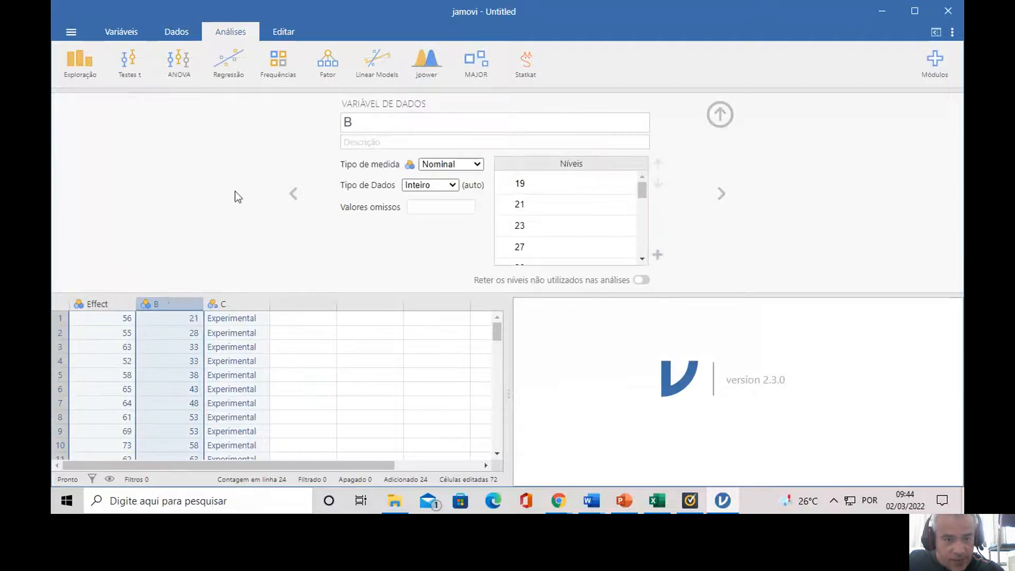
left_click(657, 506)
left_click(122, 163)
key("ctrl+c")
left_click(723, 501)
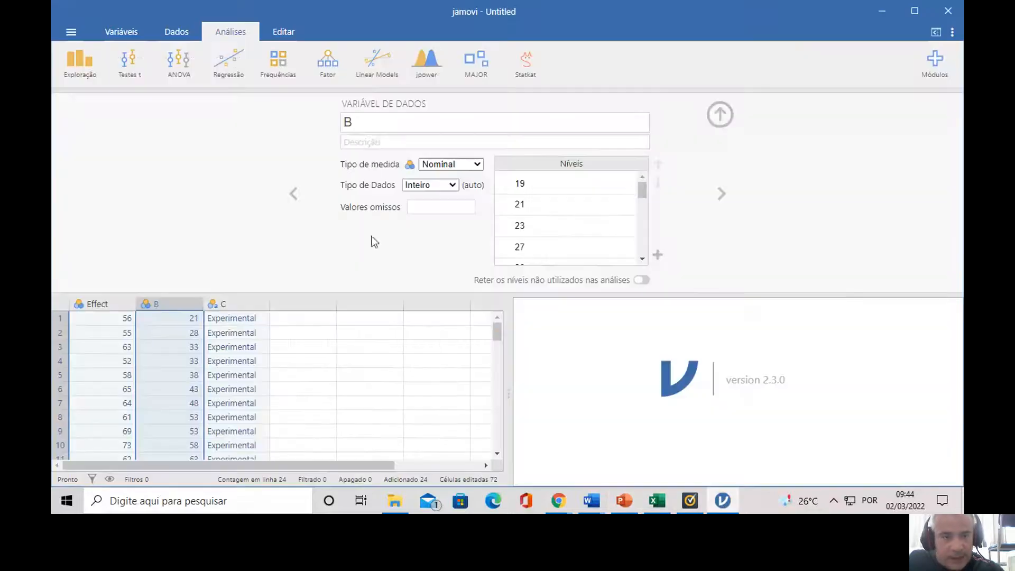
left_click(340, 126)
key("ctrl+v")
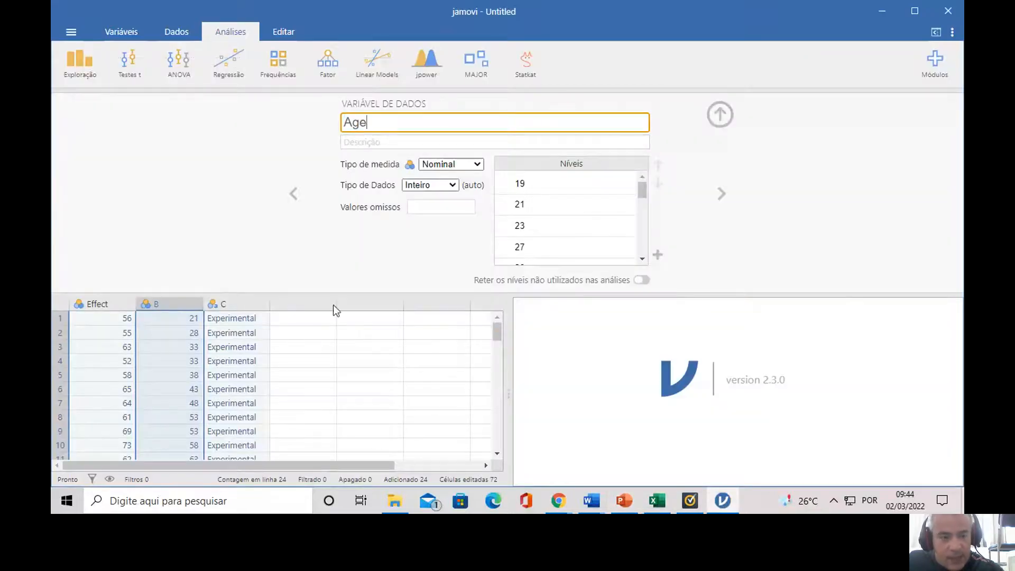
Rename variable C as Study, then return to the Effect variable's settings and close the variable editor.
left_click(229, 304)
left_click(364, 127)
type("S")
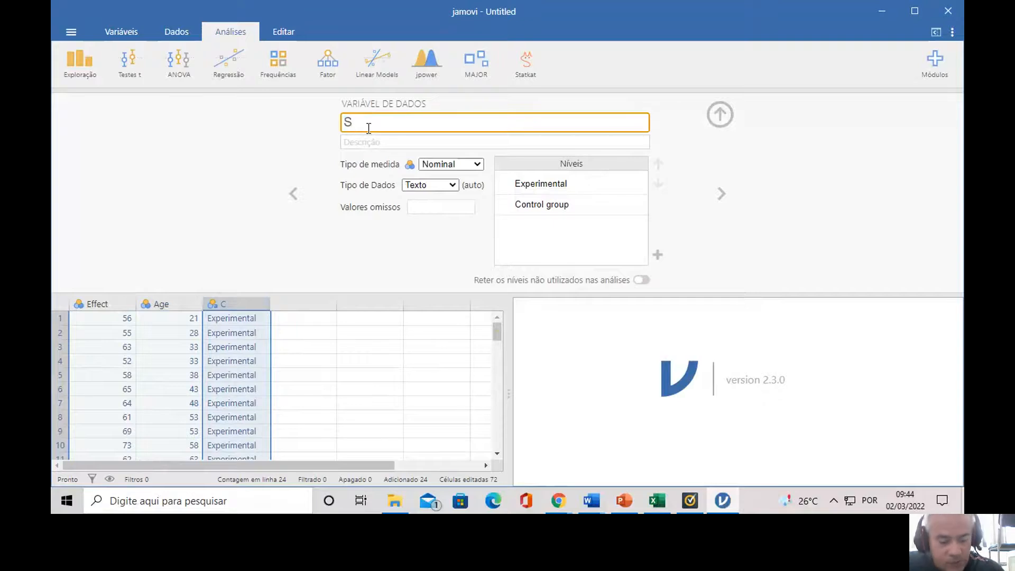
type("tudy")
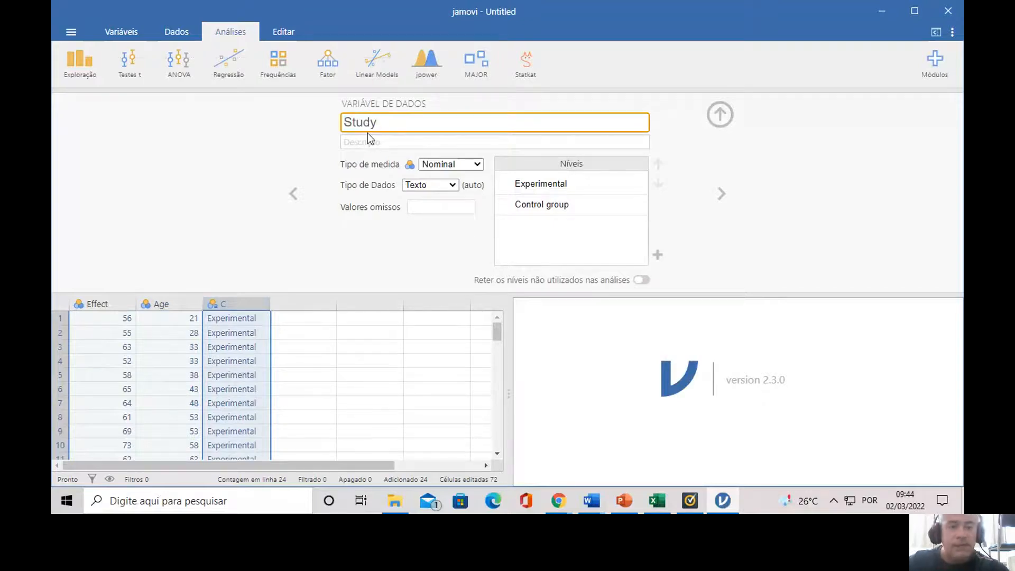
left_click(324, 254)
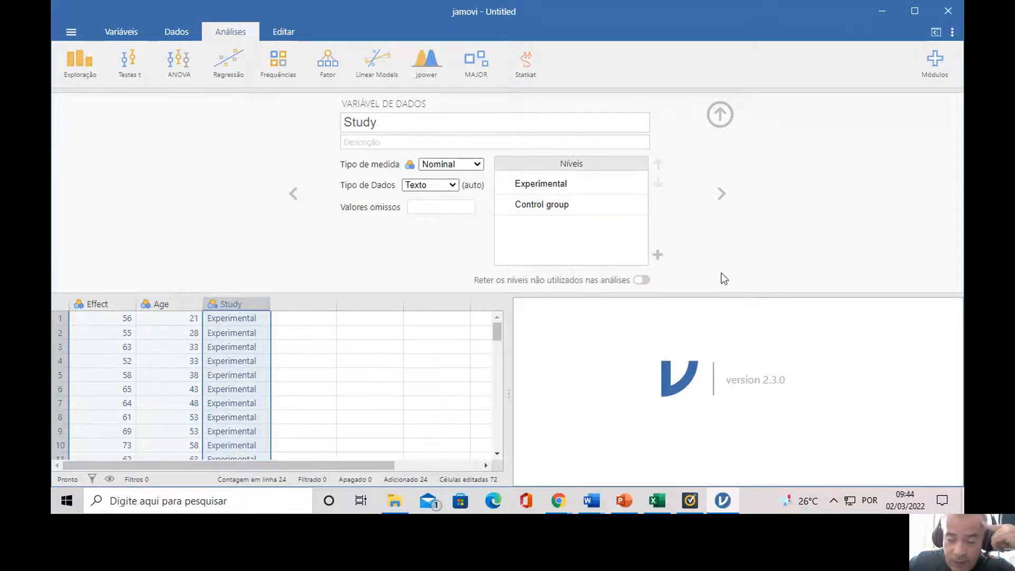
left_click(290, 194)
left_click(291, 195)
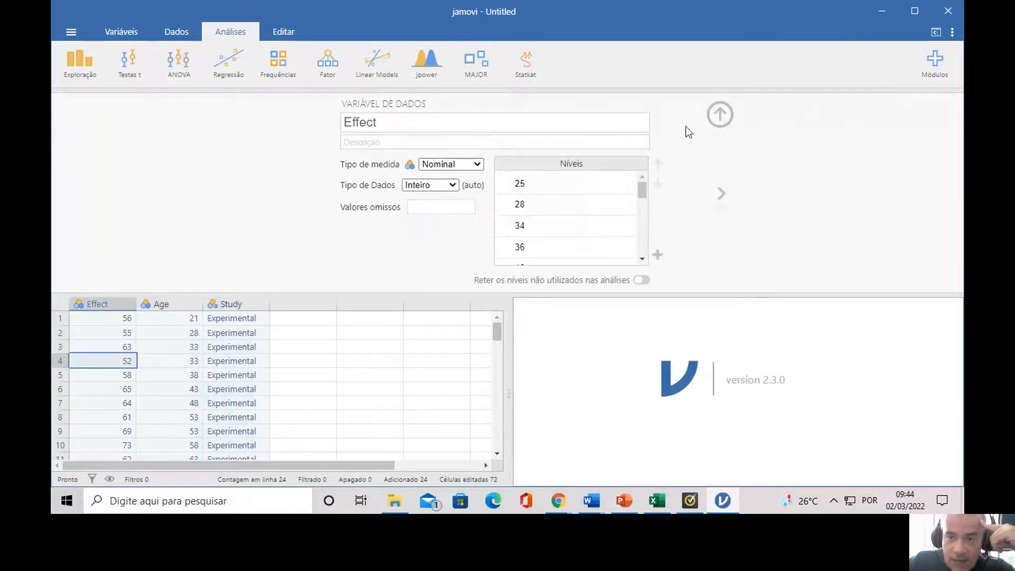
left_click(720, 115)
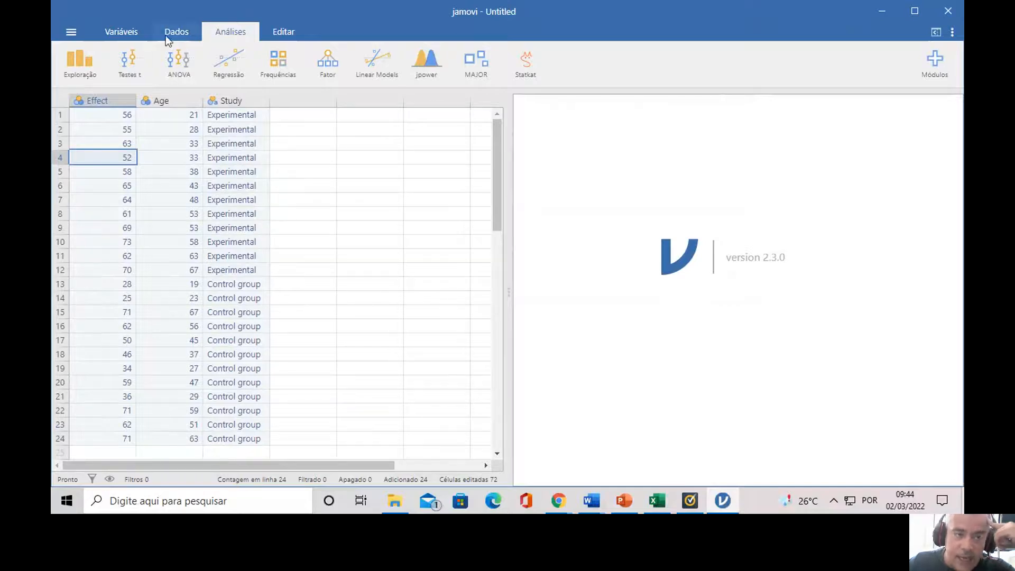
Run an independent samples t-test with Effect as the dependent variable and Study as the grouping variable.
left_click(125, 71)
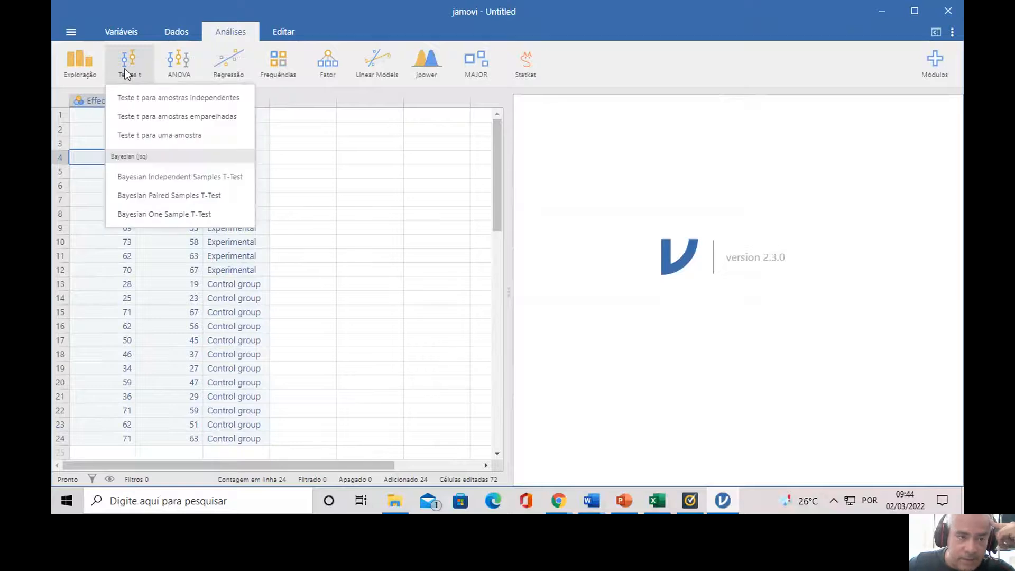
left_click(182, 98)
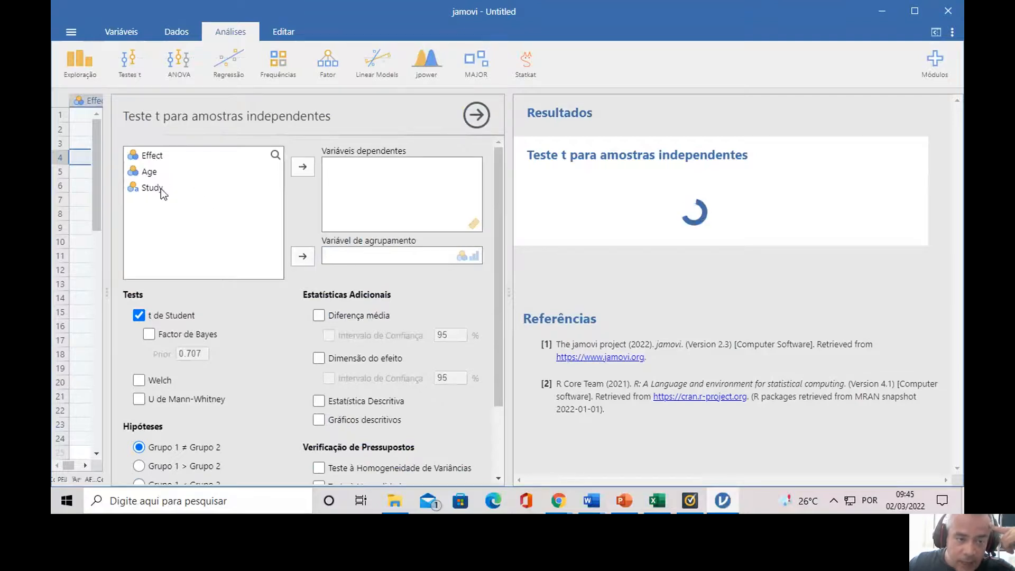
left_click(158, 157)
left_click(303, 166)
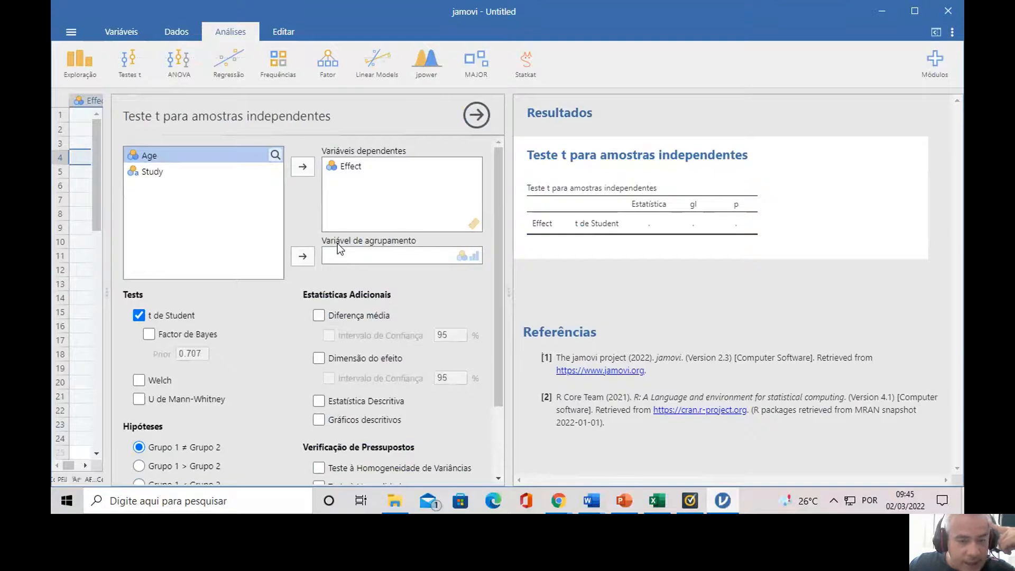
left_click(153, 174)
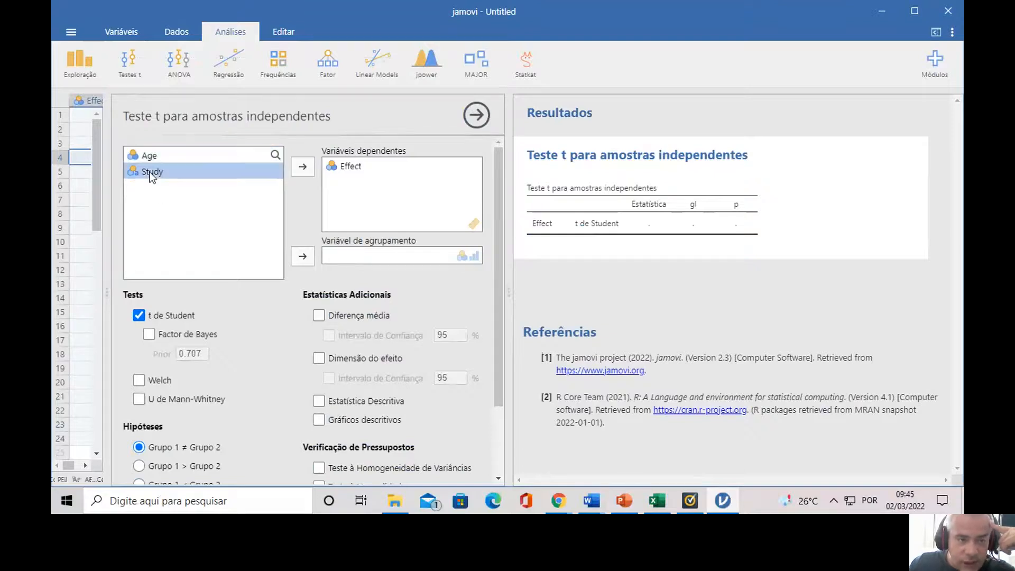
left_click(303, 259)
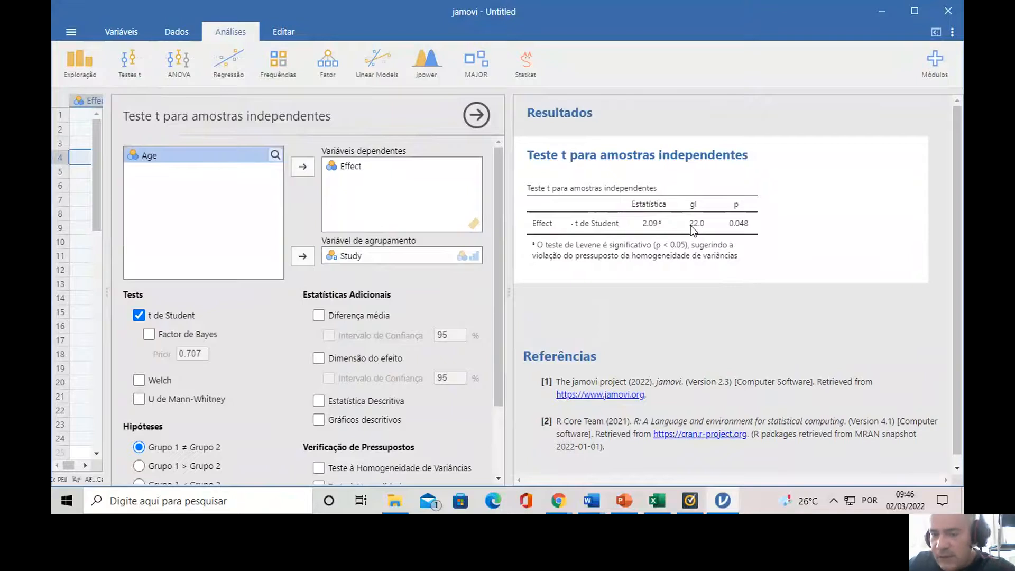
Add the Welch and Mann-Whitney U tests to the independent samples t-test.
left_click(138, 380)
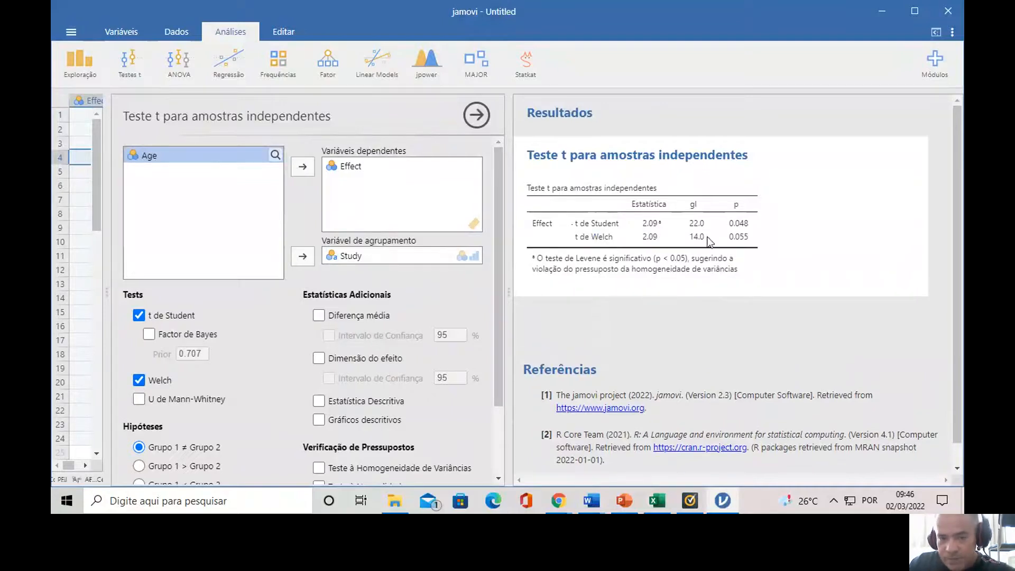
scroll(272, 248, "down", 3)
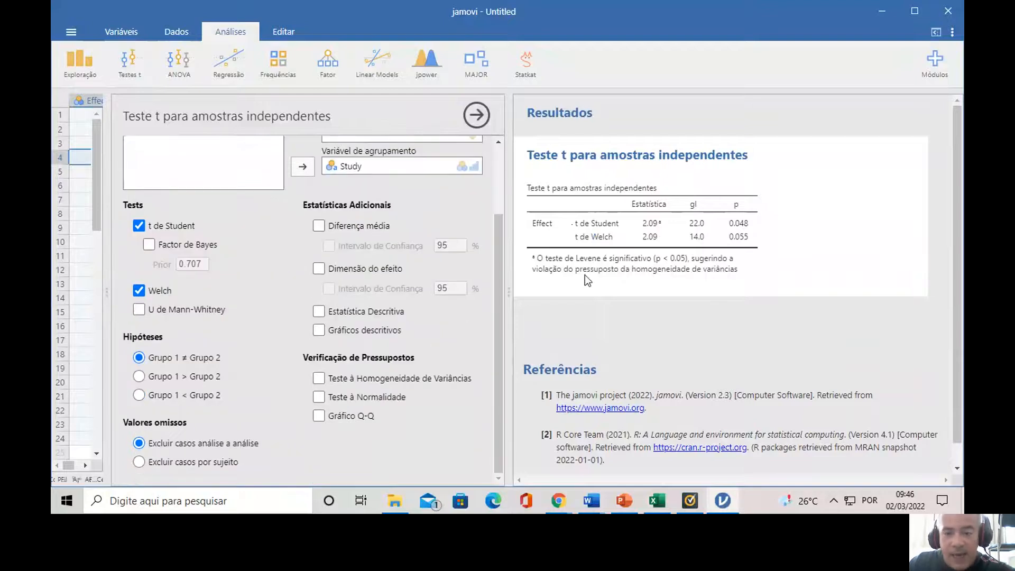
scroll(334, 259, "up", 1)
scroll(427, 265, "down", 1)
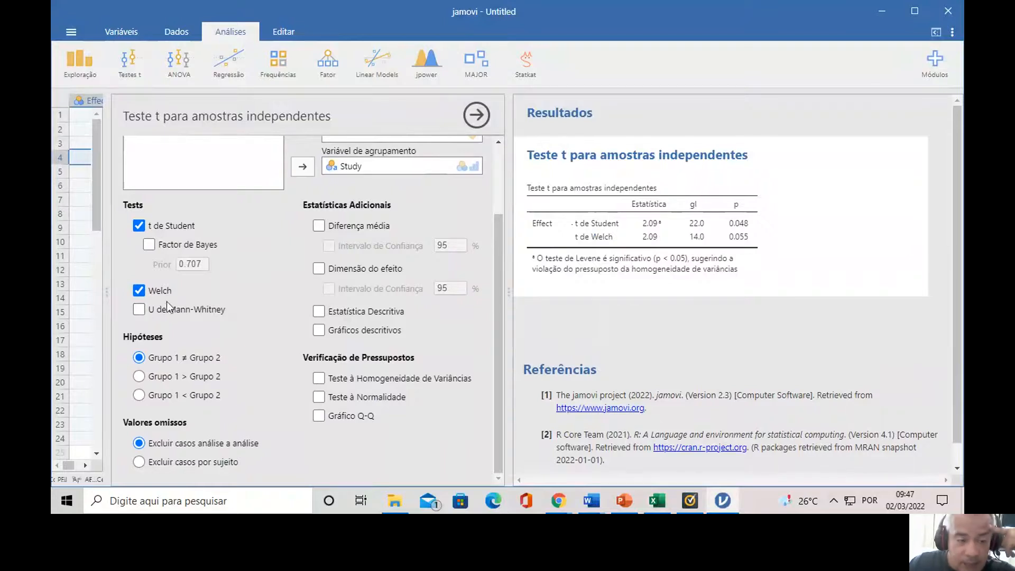
left_click(139, 310)
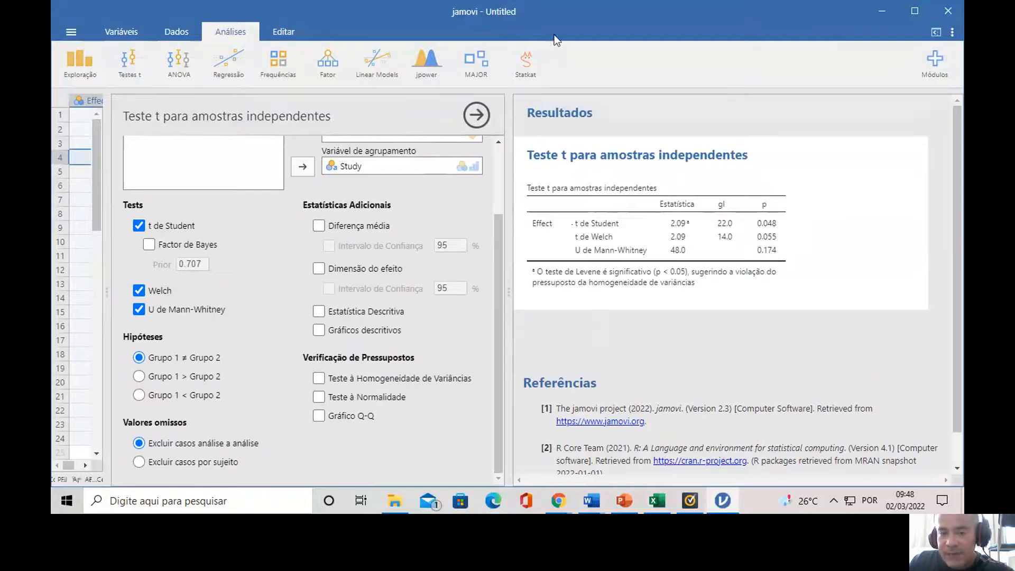
left_click(675, 225)
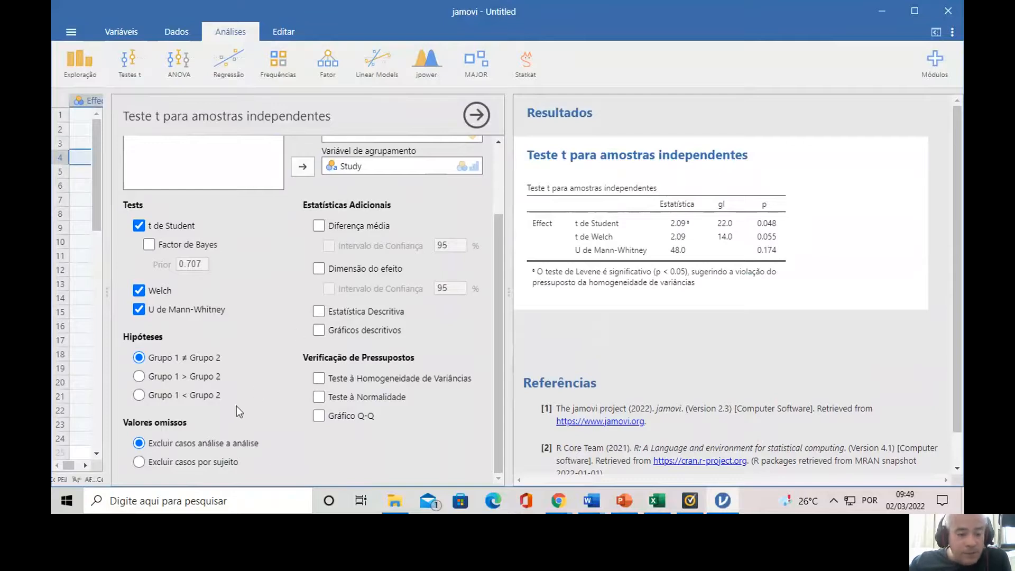
Add the mean difference and the effect size to the t-test table and view the added columns.
scroll(300, 362, "up", 3)
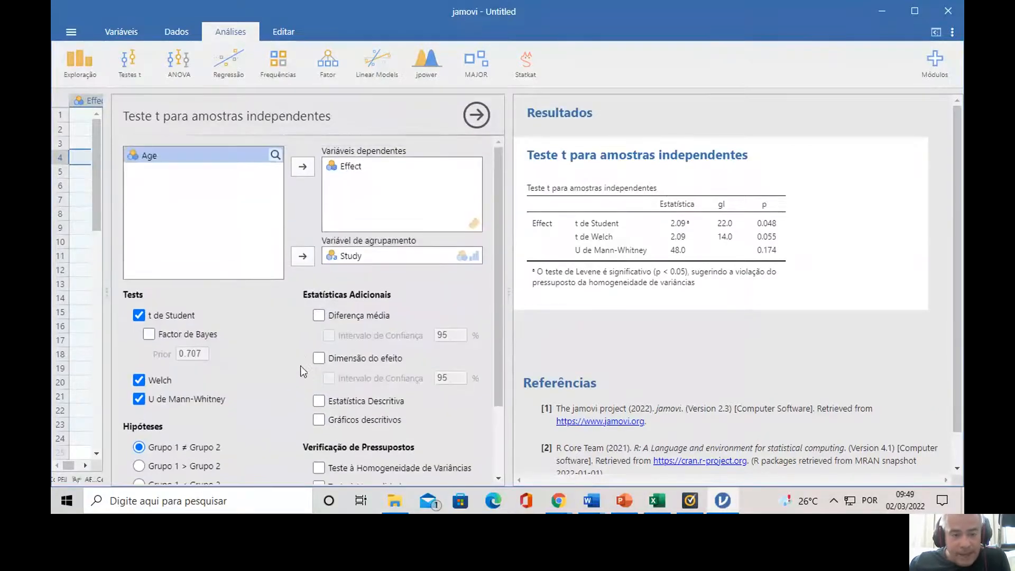
scroll(296, 353, "down", 3)
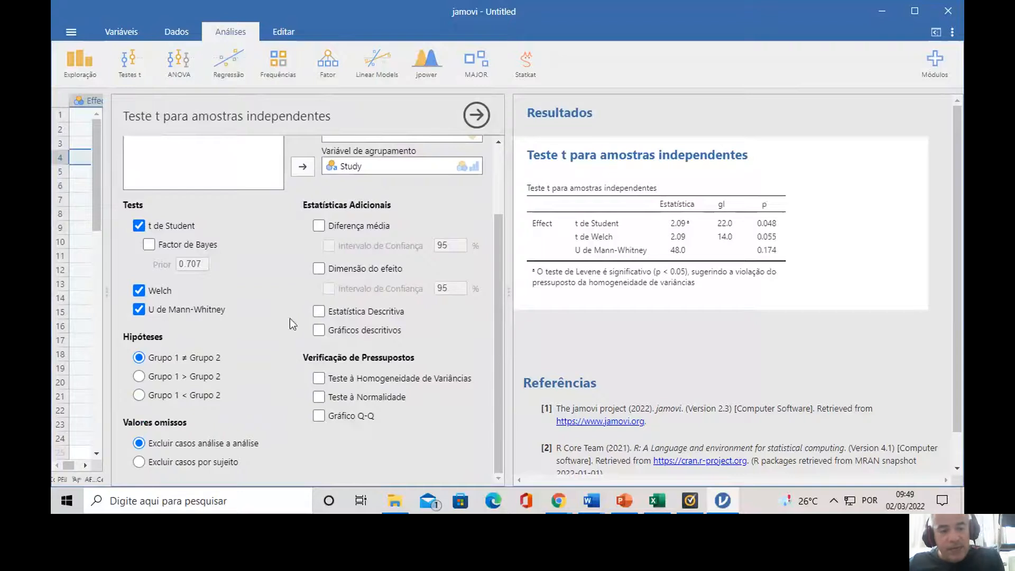
left_click(319, 226)
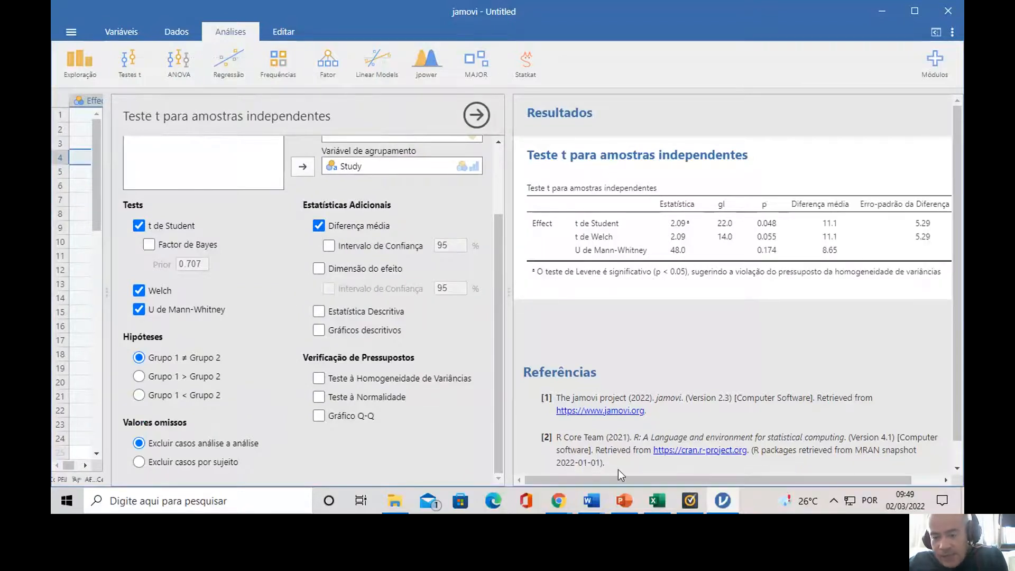
left_click_drag(620, 480, 649, 474)
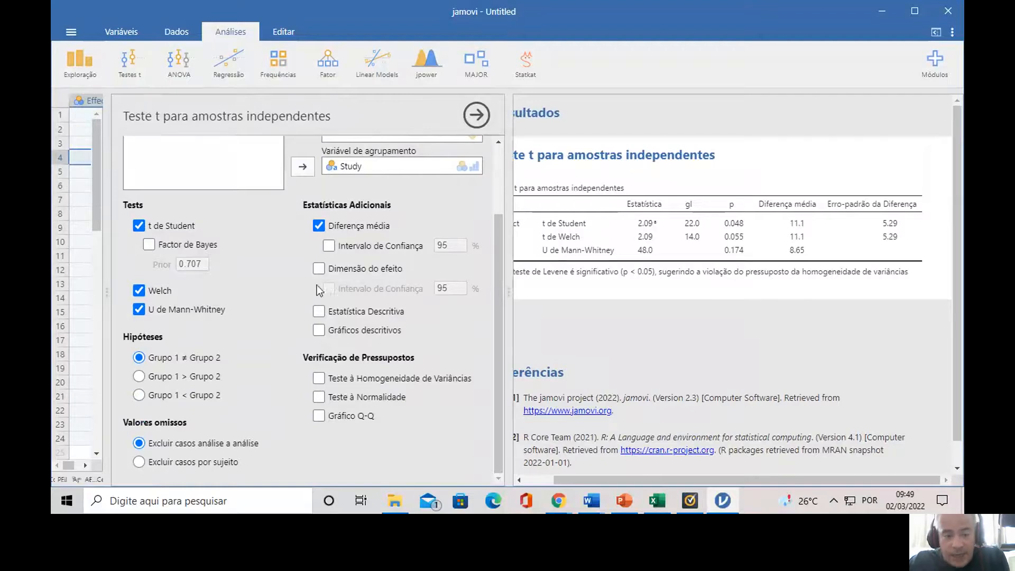
scroll(315, 286, "up", 3)
scroll(331, 284, "down", 2)
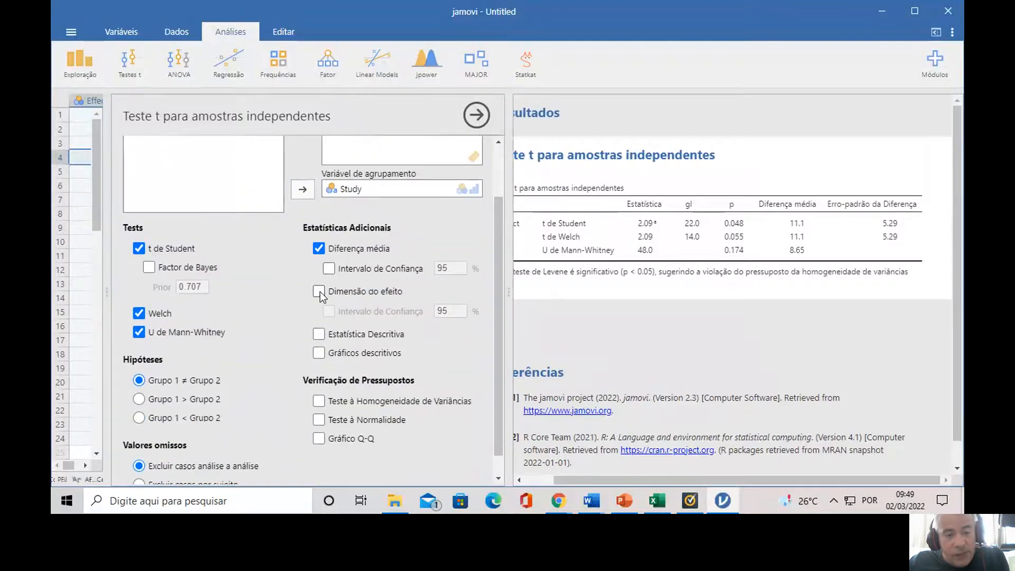
left_click(318, 291)
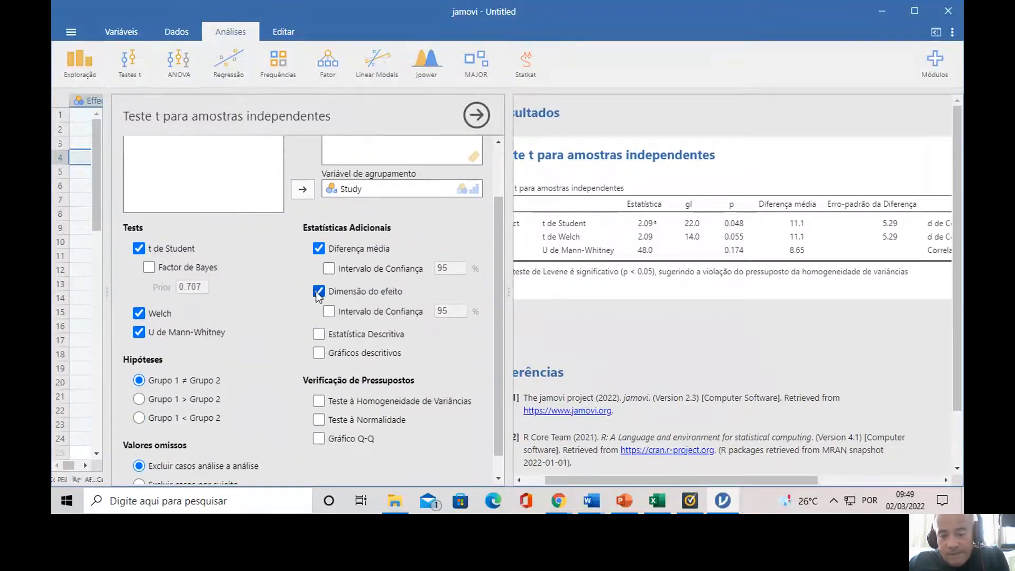
scroll(655, 299, "down", 3)
left_click_drag(691, 479, 814, 457)
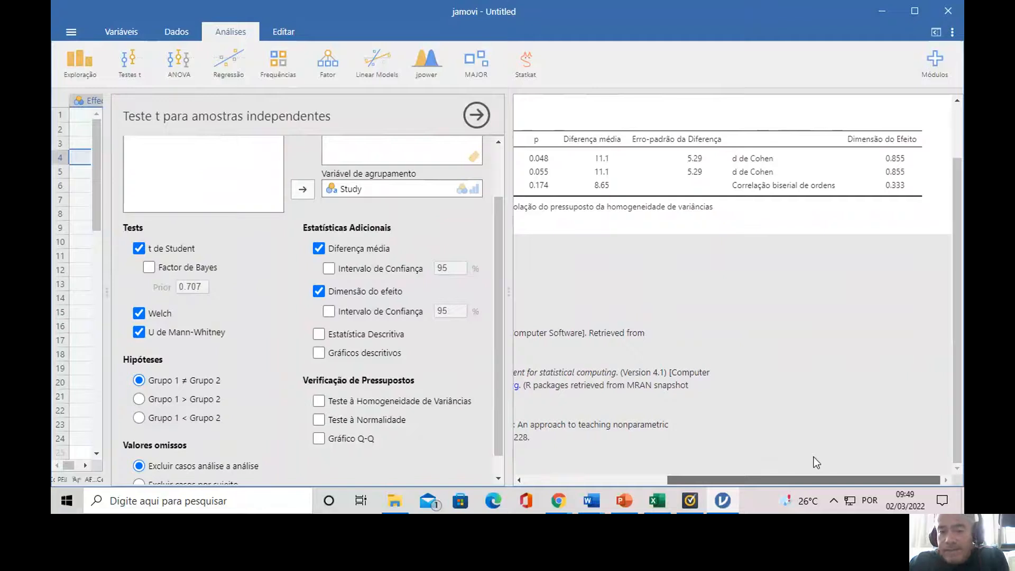
Add descriptive plots to the independent samples t-test and examine the Effect plot for the two Study groups.
left_click_drag(814, 457, 688, 469)
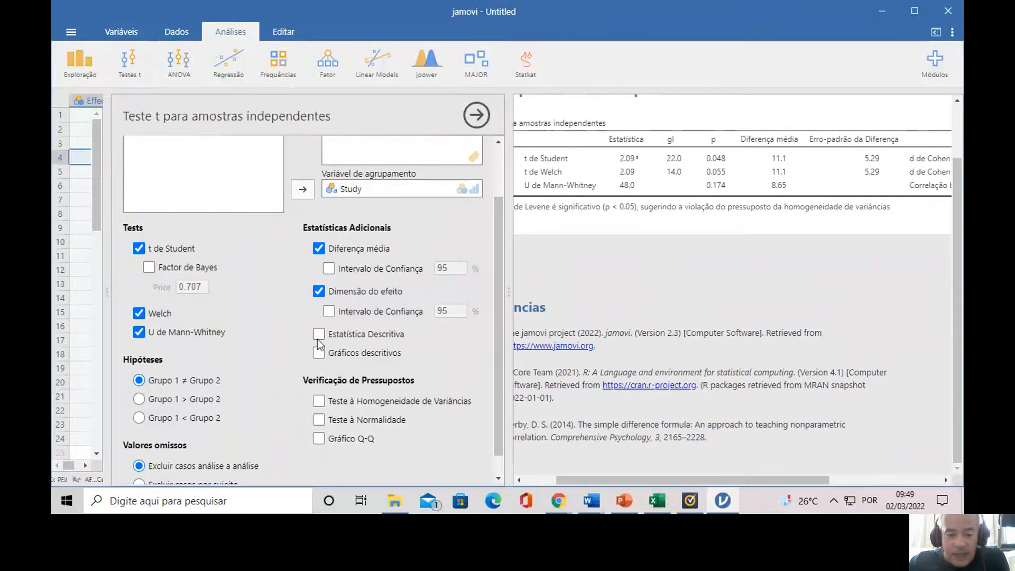
left_click(319, 353)
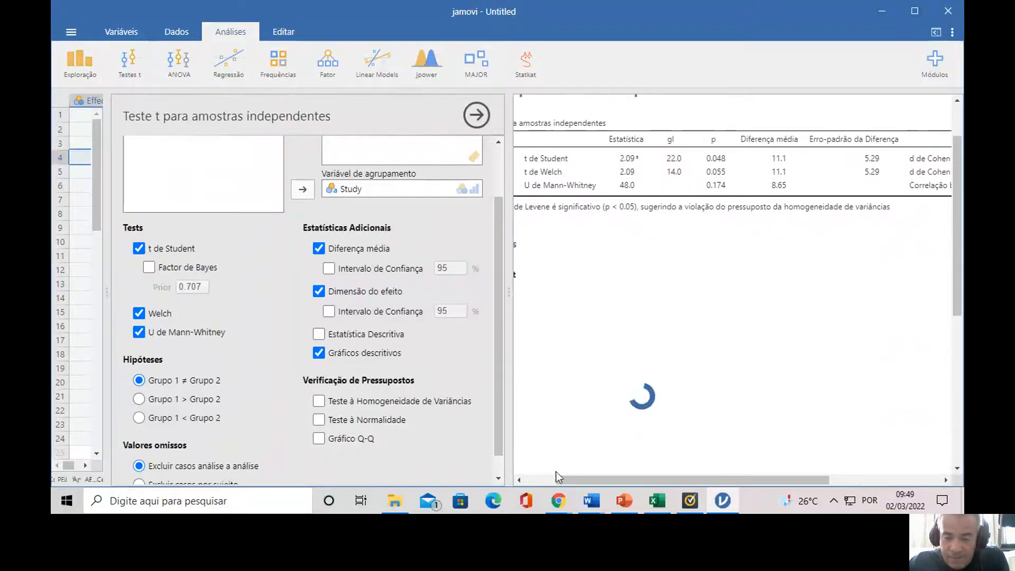
left_click_drag(563, 480, 532, 480)
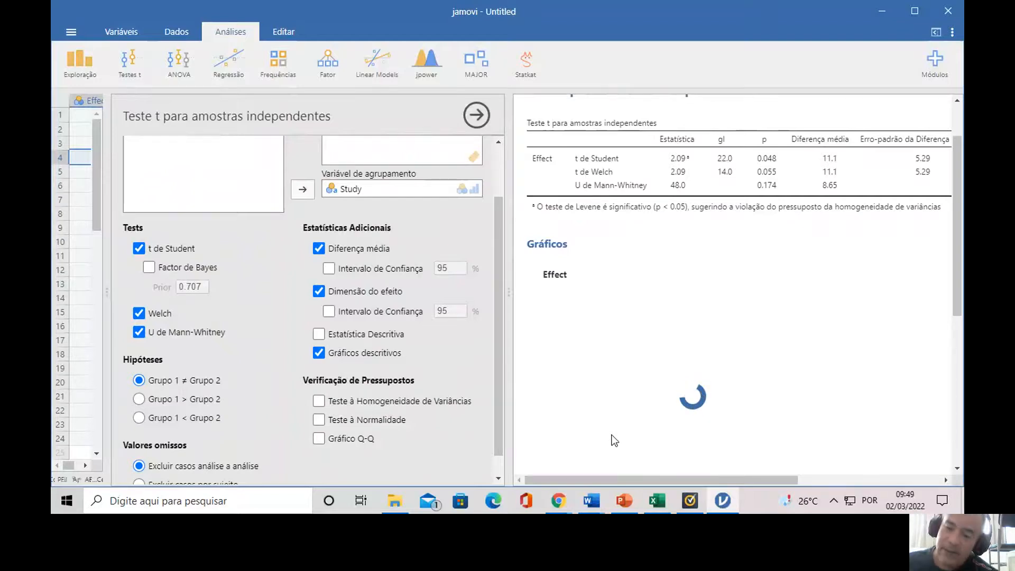
scroll(802, 348, "down", 5)
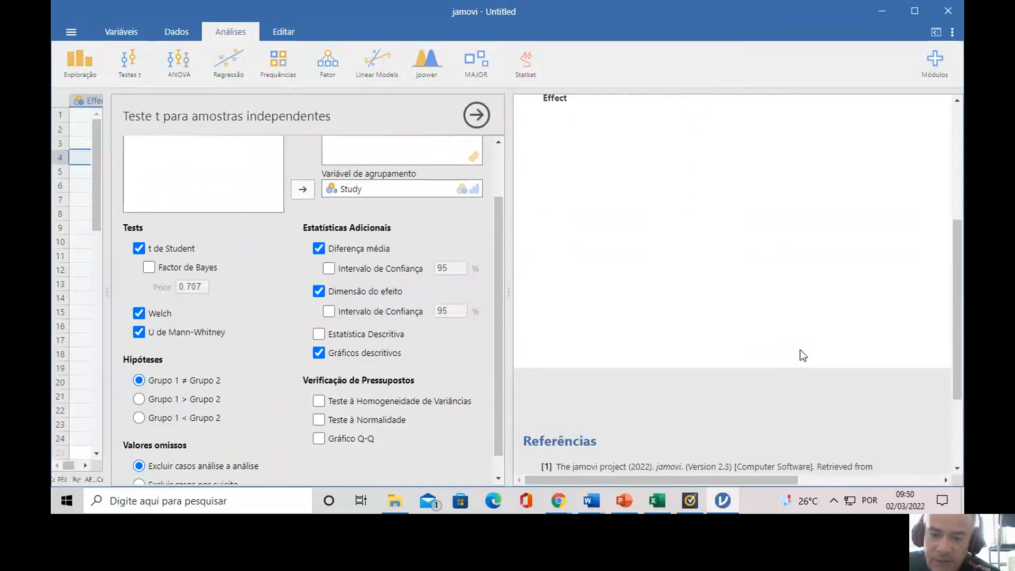
scroll(793, 333, "up", 5)
scroll(790, 325, "down", 3)
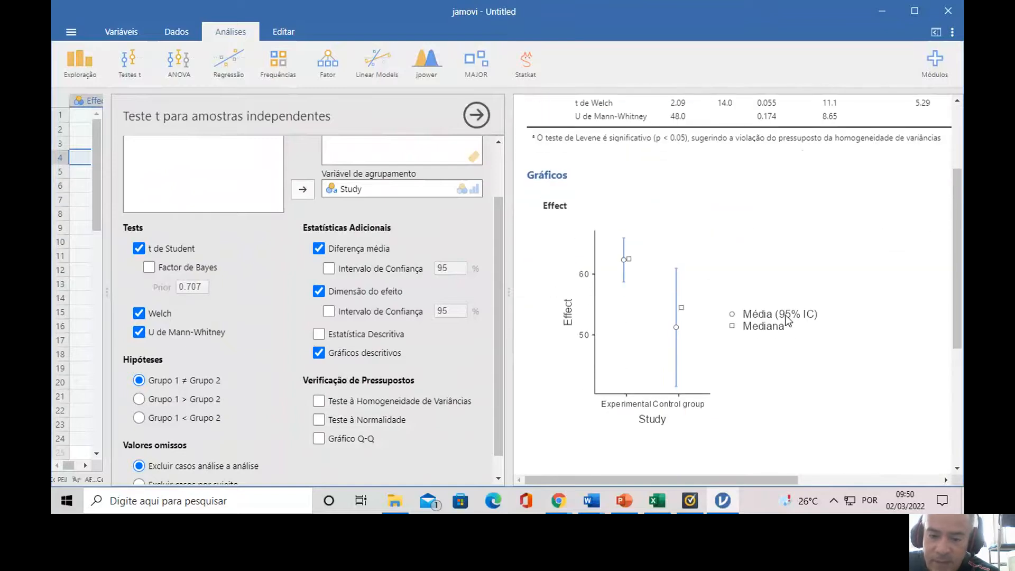
scroll(788, 320, "down", 2)
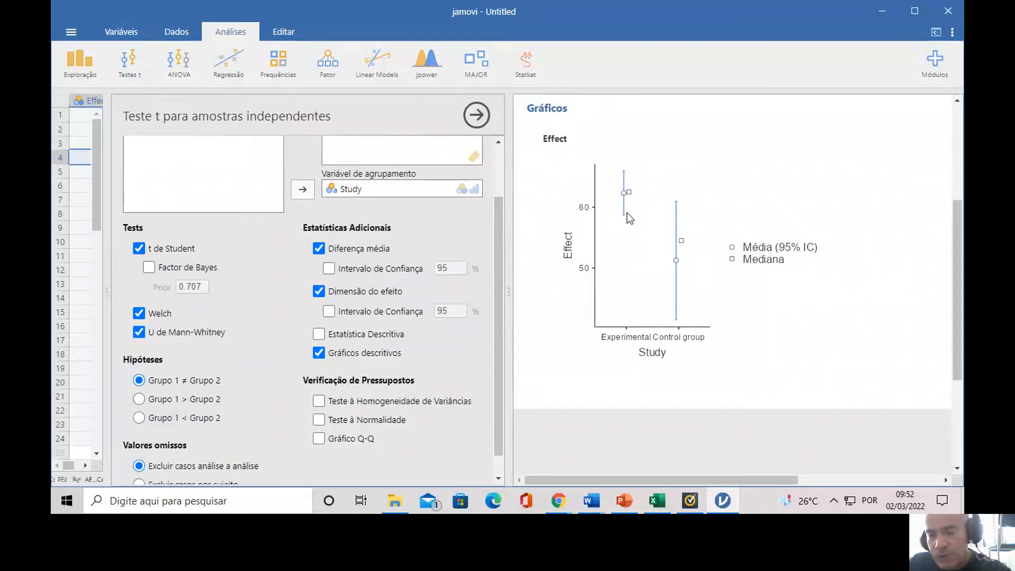
Add the Shapiro-Wilk normality test to the t-test and return to the start of the results.
scroll(410, 292, "down", 1)
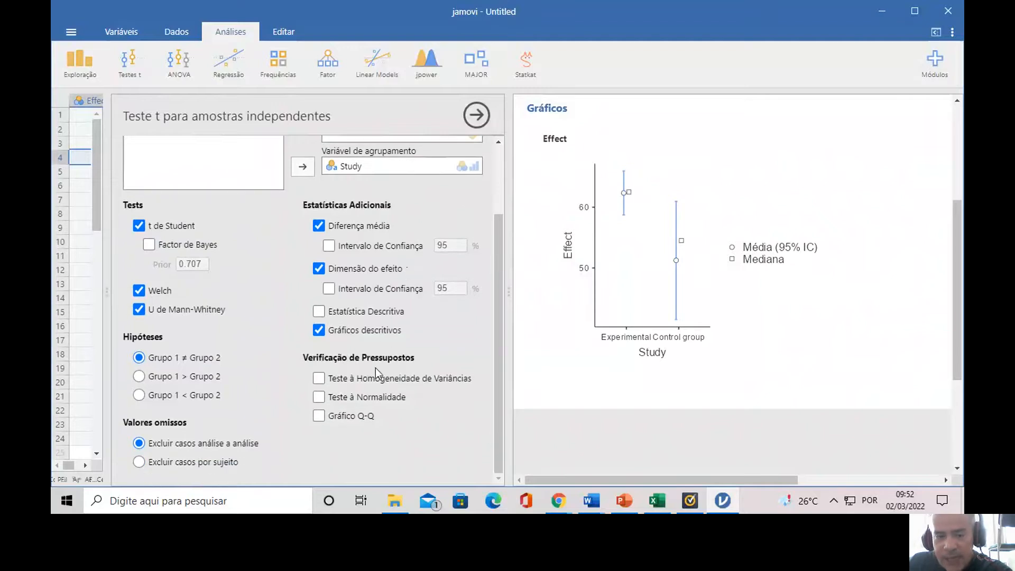
left_click(322, 398)
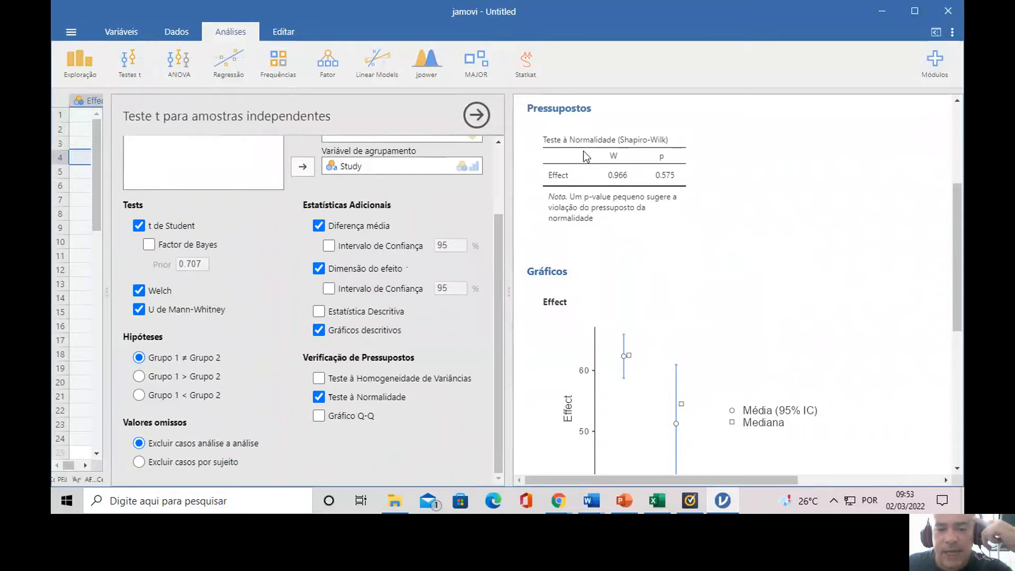
scroll(501, 278, "up", 3)
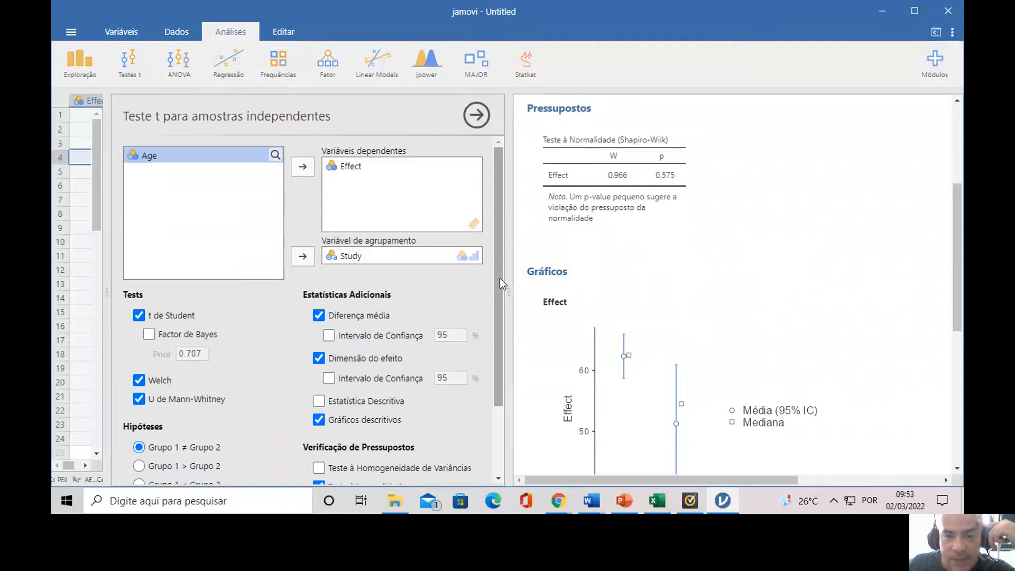
scroll(529, 260, "down", 2)
scroll(539, 274, "up", 5)
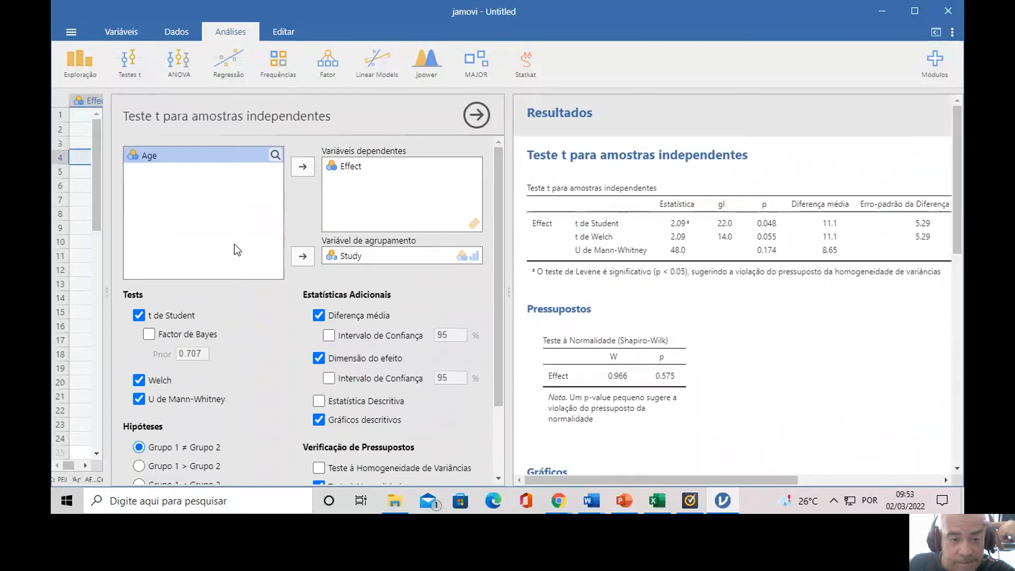
Replace Effect with Age as the dependent variable and examine the Age test results and descriptive plot.
left_click(347, 169)
left_click(305, 169)
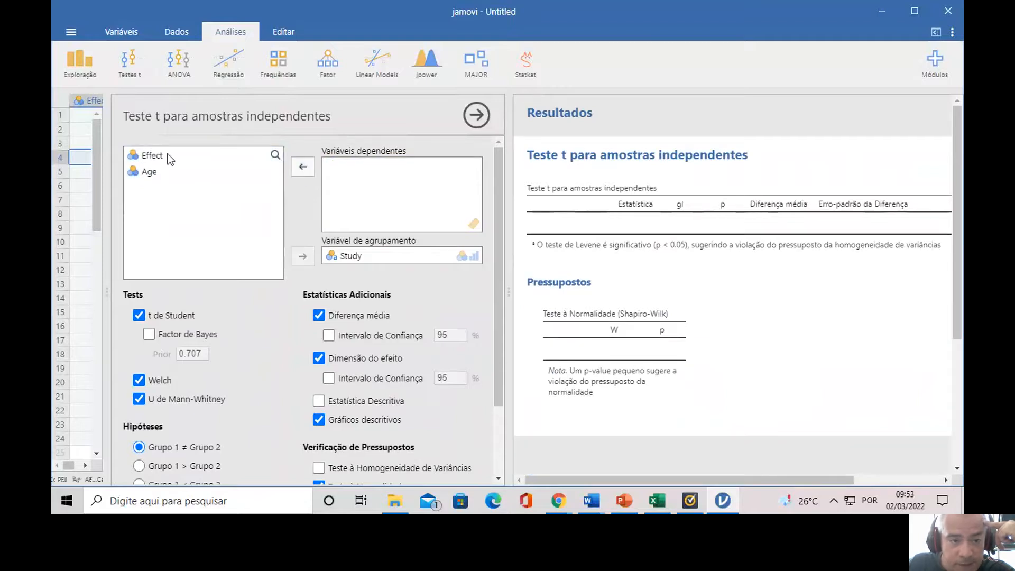
left_click(148, 172)
left_click(300, 168)
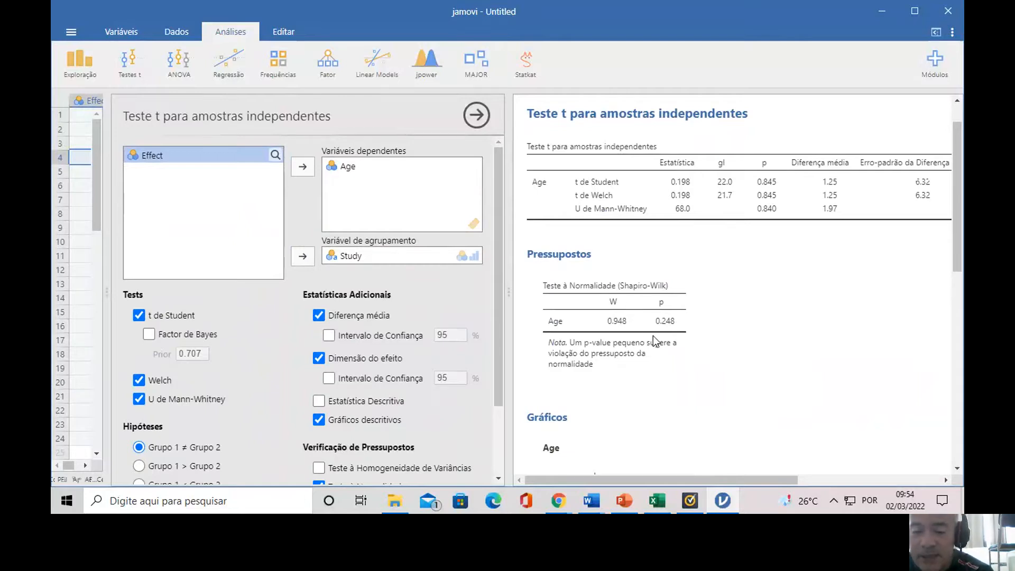
scroll(632, 291, "down", 5)
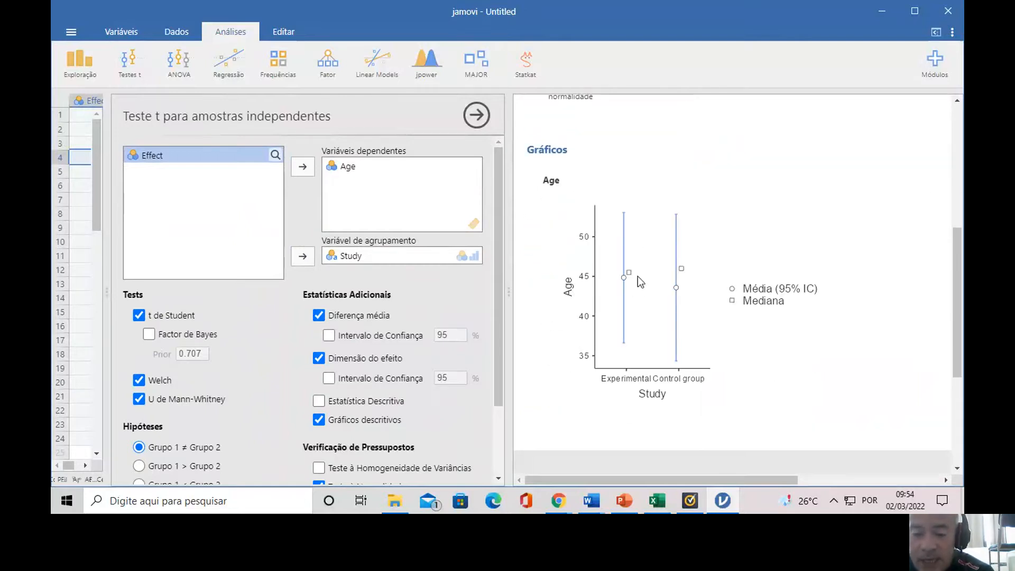
scroll(608, 202, "down", 3)
scroll(635, 247, "up", 3)
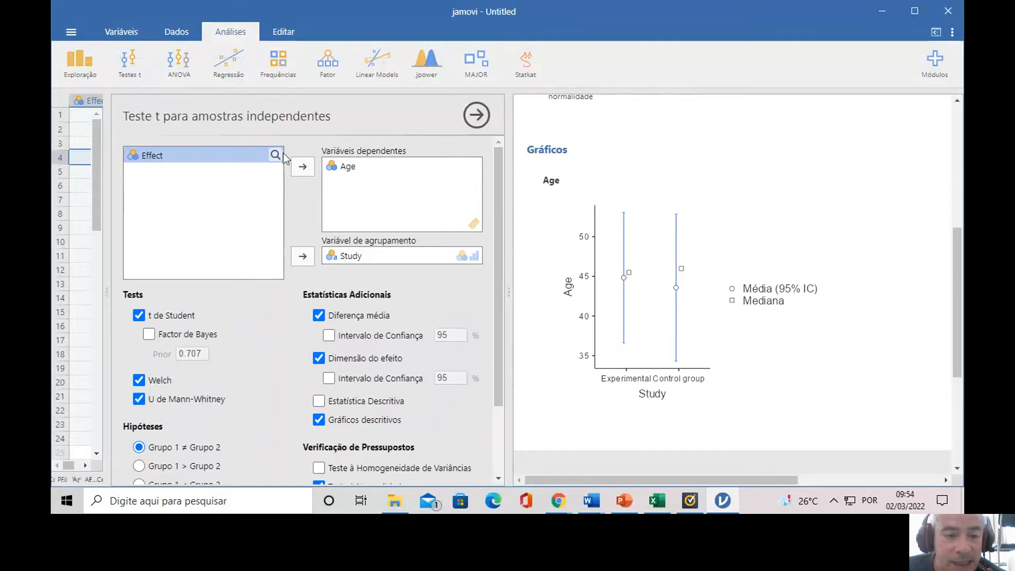
Replace Age with Effect as the dependent variable, keeping Study as the grouping variable.
left_click(339, 169)
left_click(312, 170)
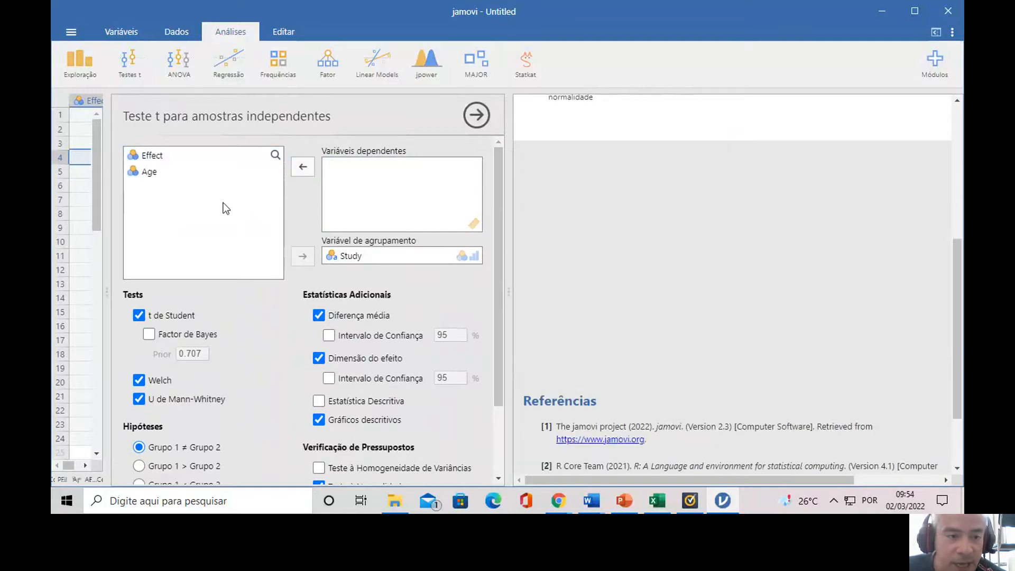
left_click(172, 154)
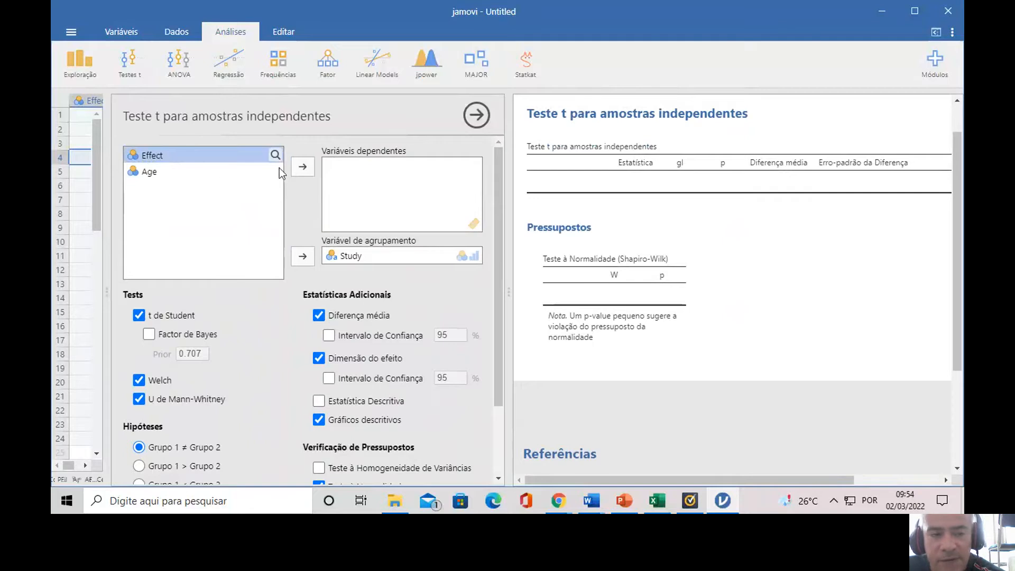
left_click(302, 168)
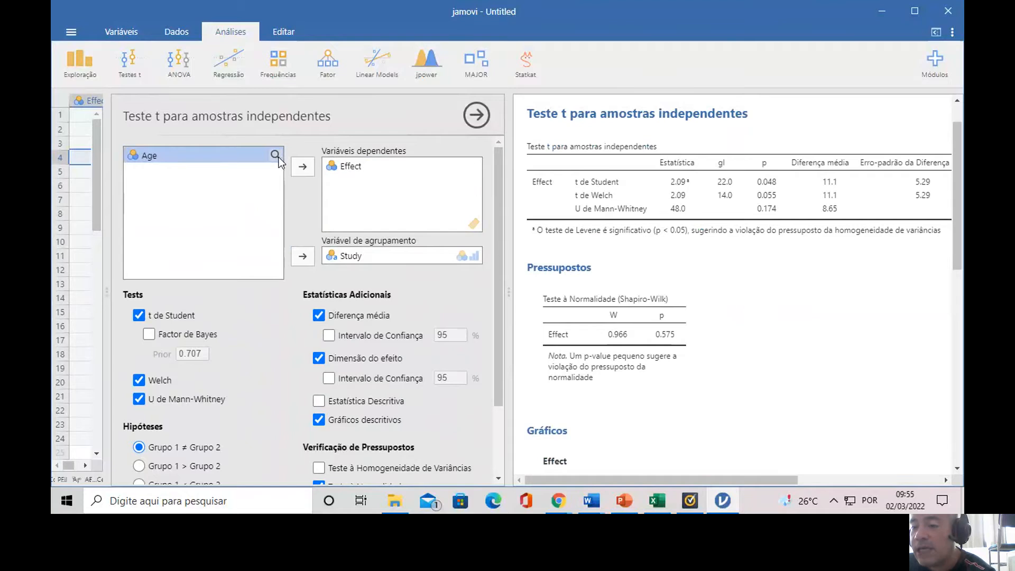
Review the Effect results, comparing the t-test table, the normality test and the descriptive plot.
scroll(609, 164, "down", 5)
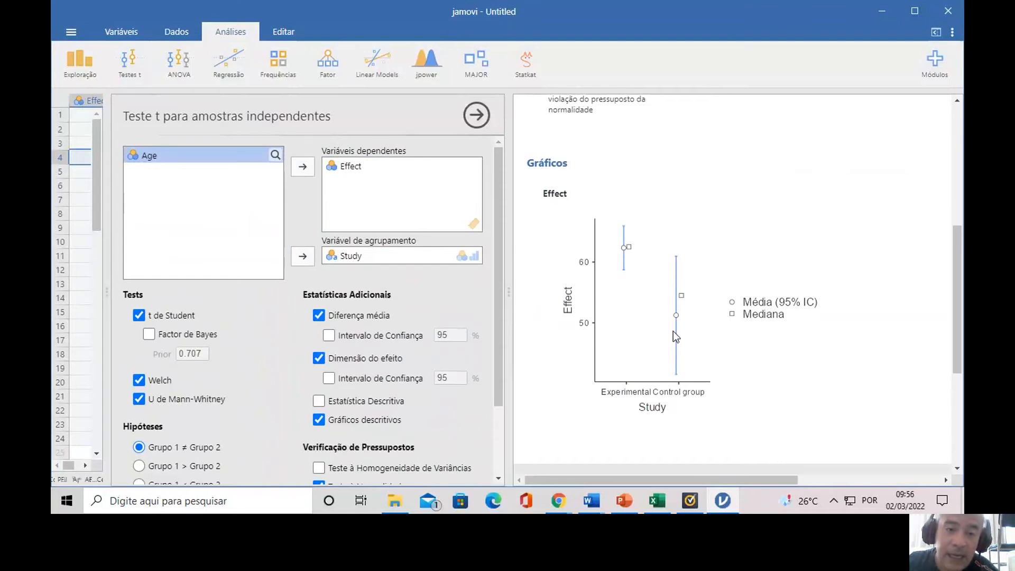
scroll(339, 268, "down", 1)
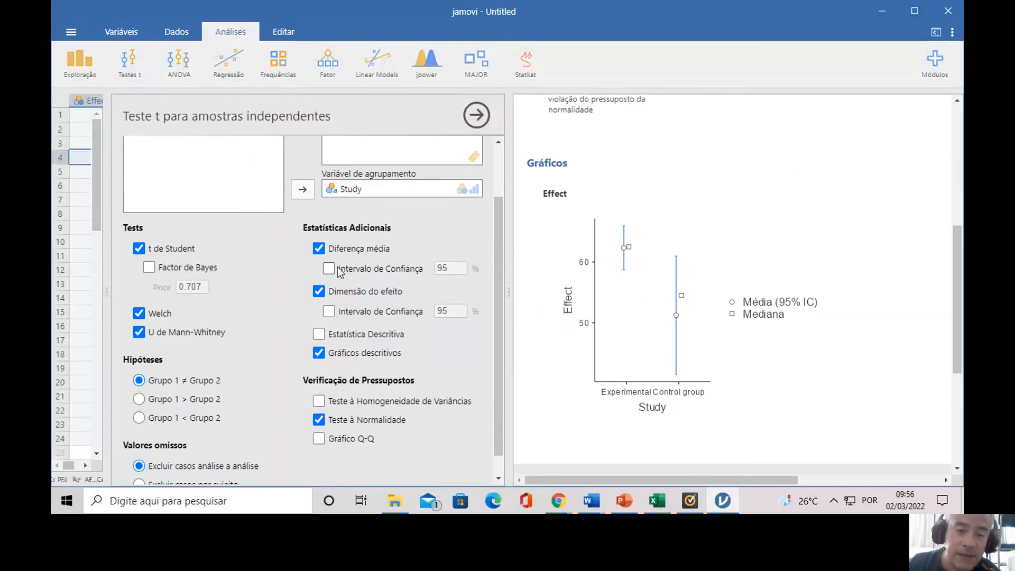
scroll(338, 270, "up", 1)
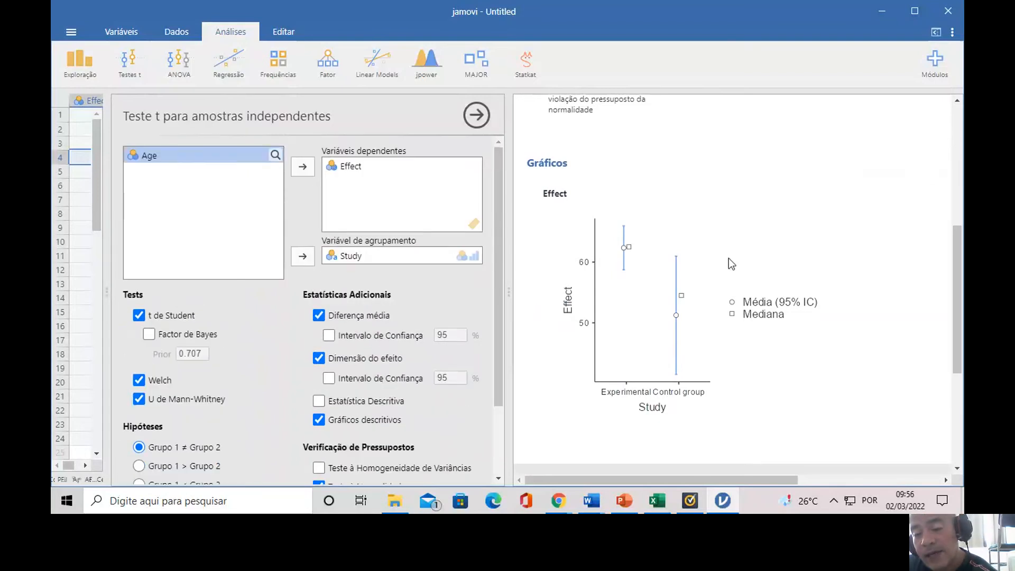
scroll(731, 255, "up", 3)
scroll(728, 261, "up", 2)
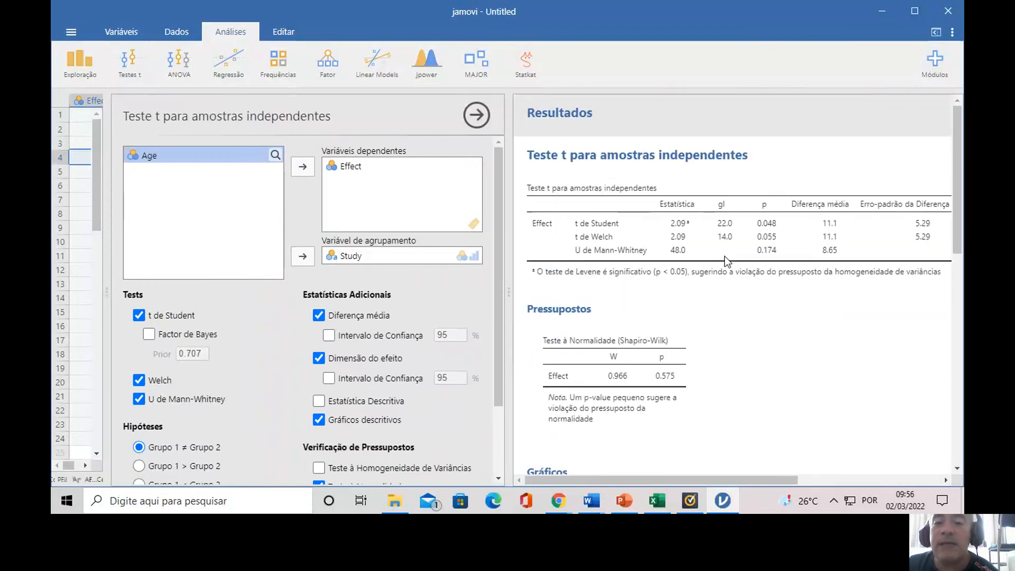
scroll(724, 256, "down", 4)
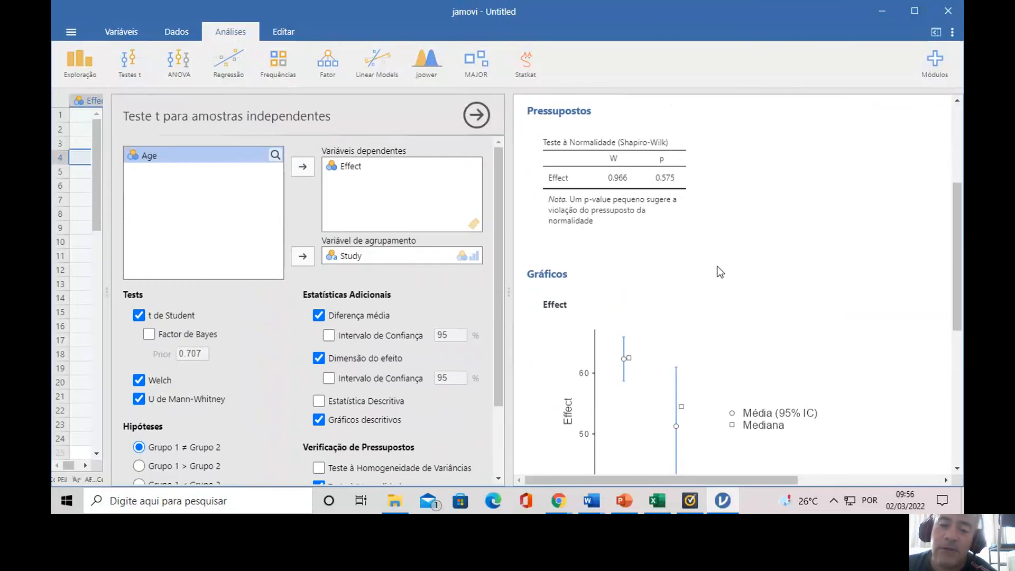
scroll(716, 272, "up", 3)
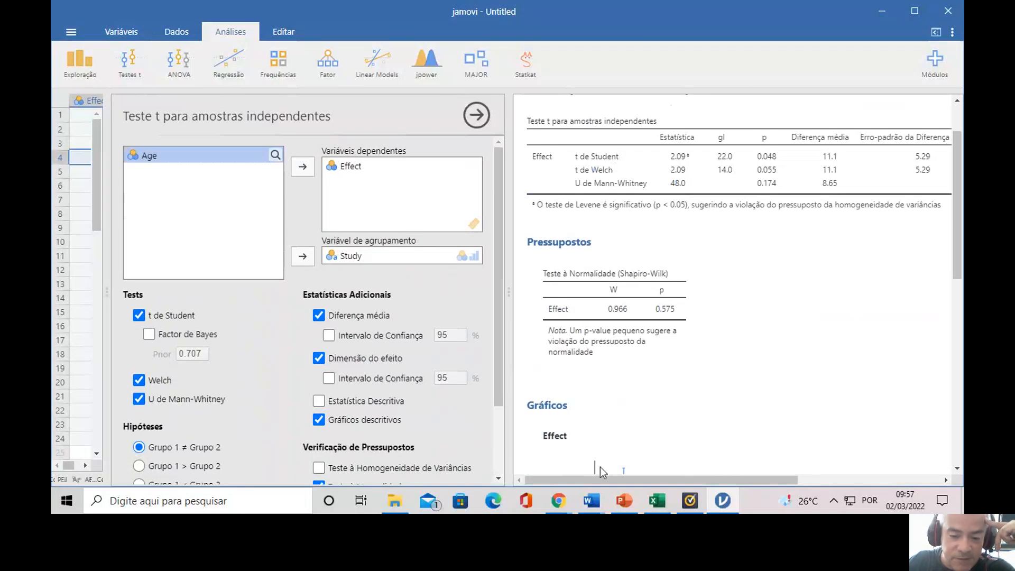
Switch to Chrome and bring up the running Microsoft Teams meeting.
mouse_move(564, 512)
left_click(503, 443)
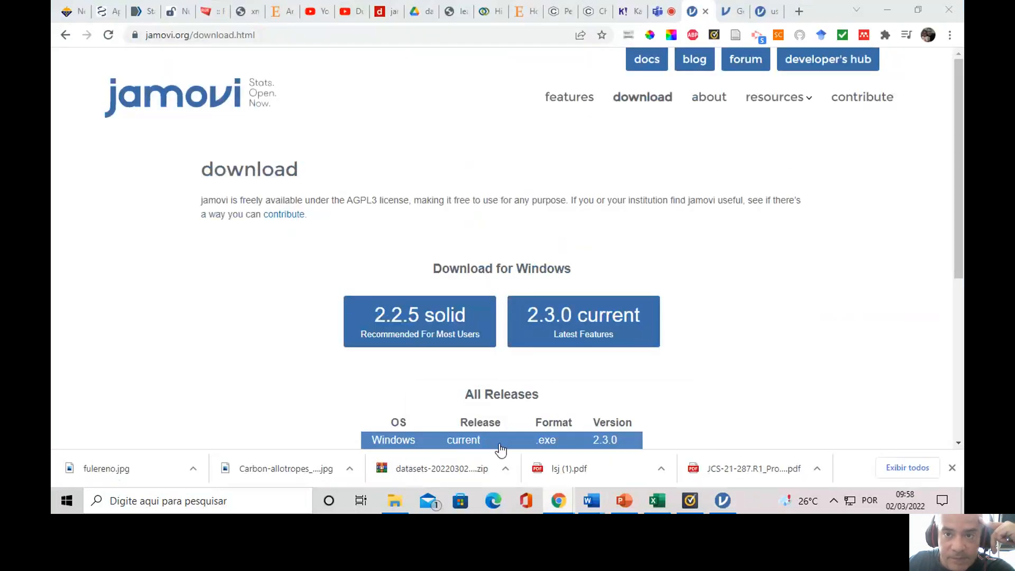
left_click(660, 13)
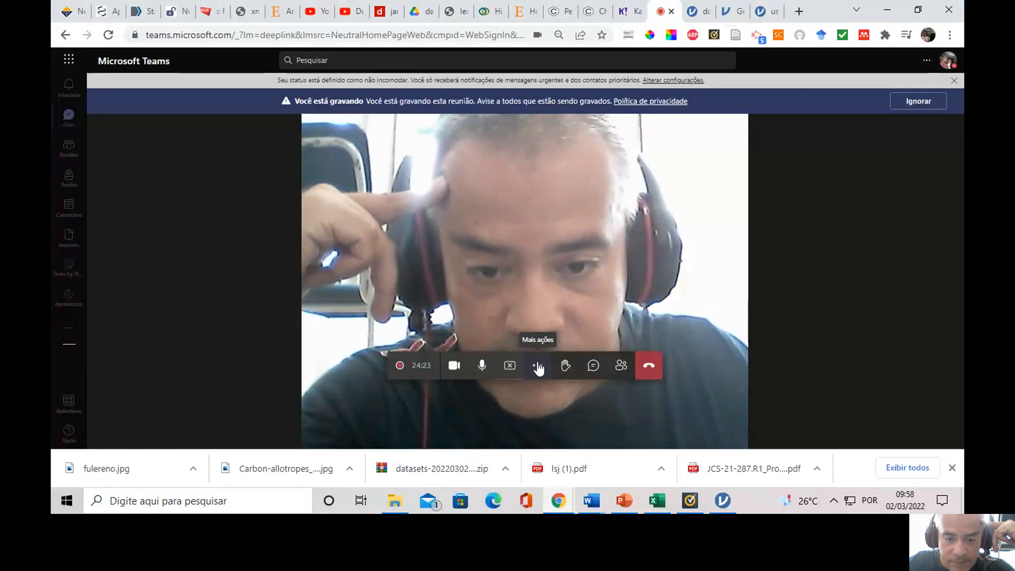